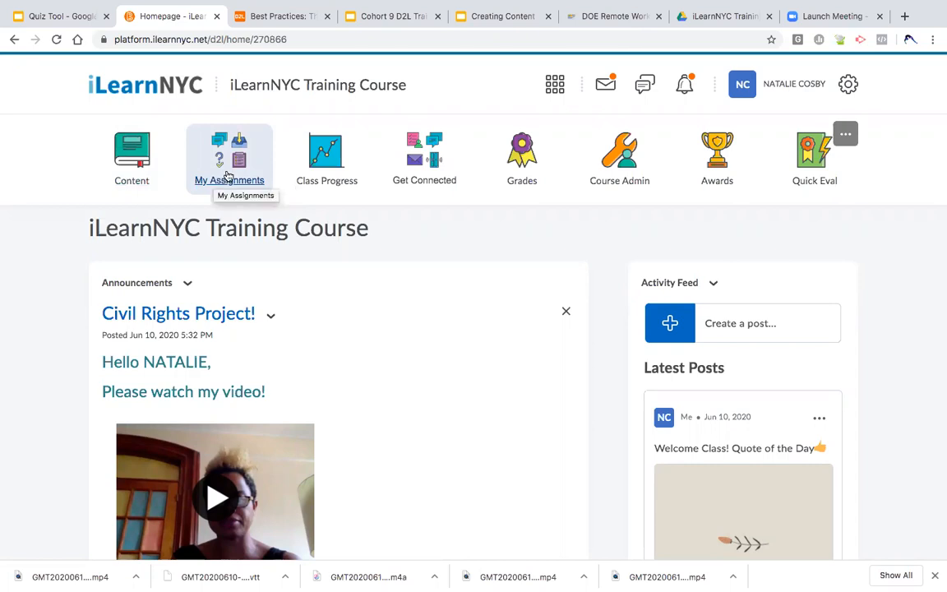
- Create a new quiz from the course's quiz list and name it "Voting Rights Act"
left_click(228, 179)
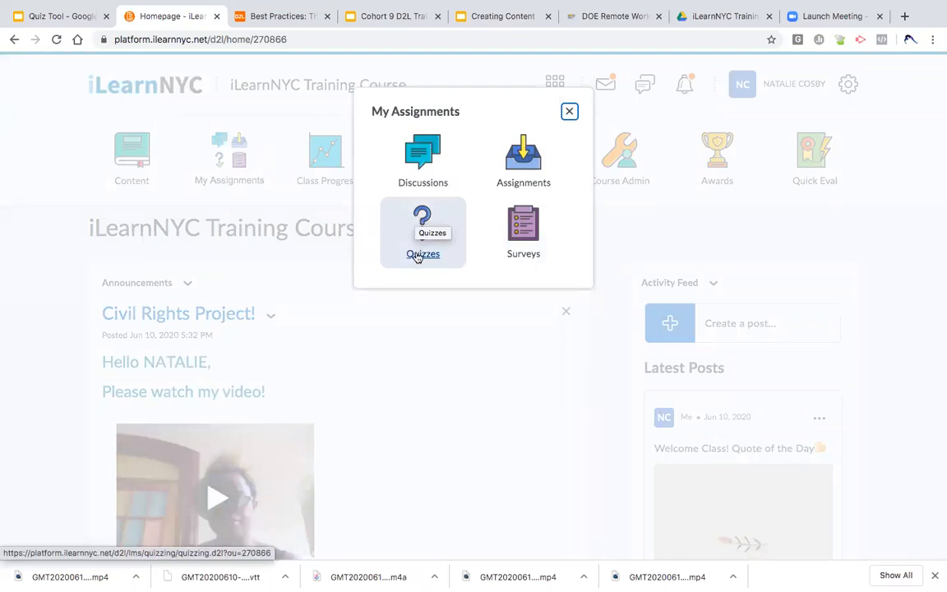
left_click(417, 256)
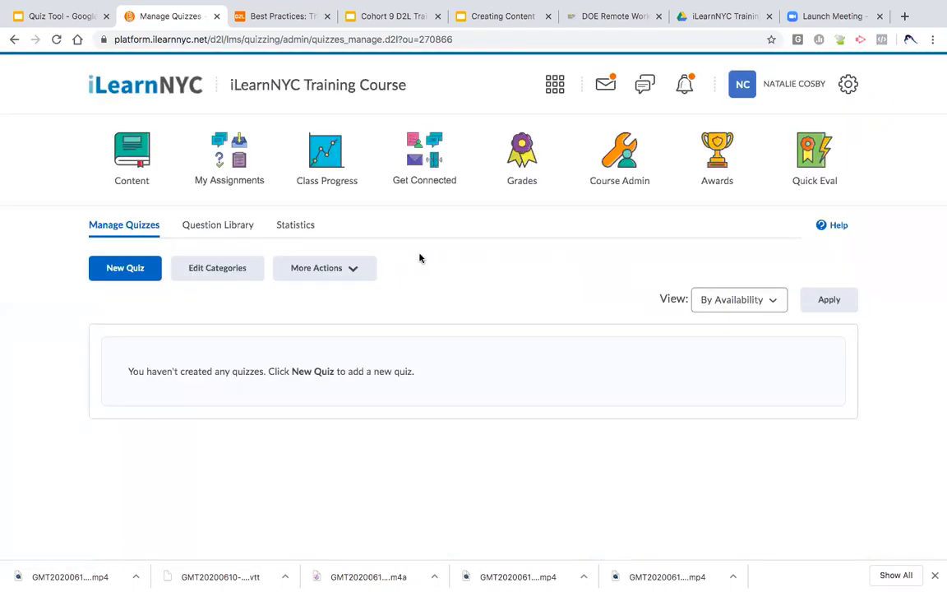
left_click(118, 271)
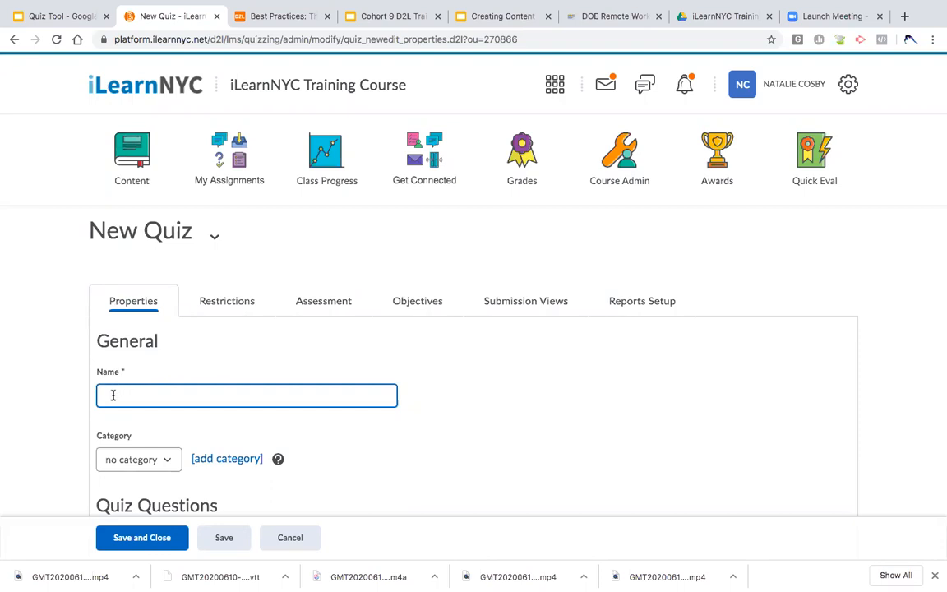
left_click(113, 395)
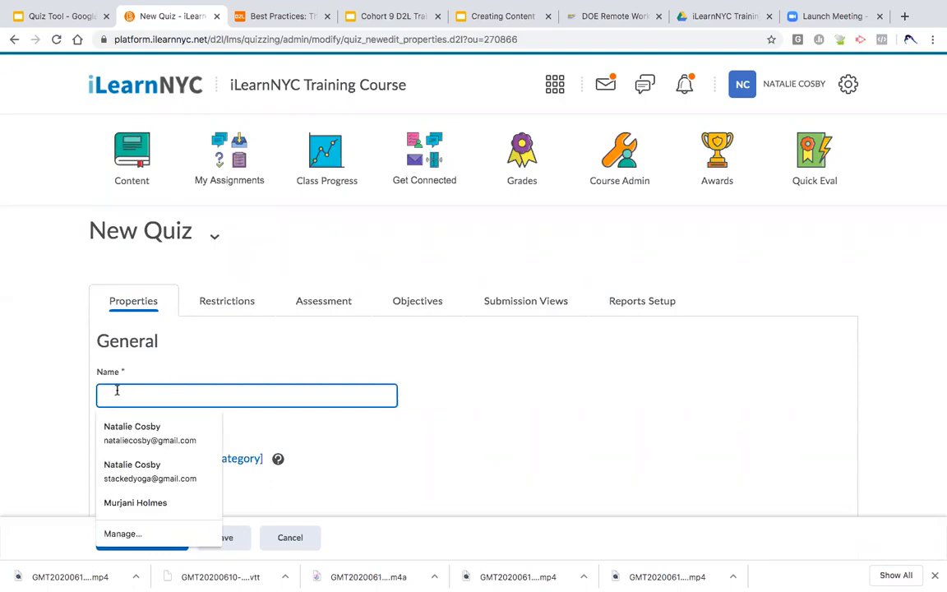
type("Voting Rights Act")
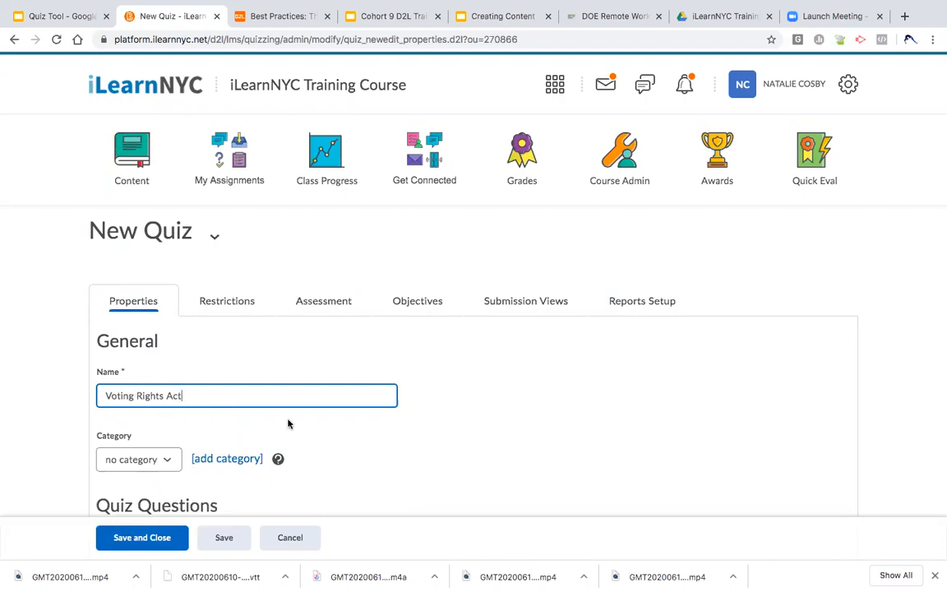
- Add a new category named "Civil Rights" and assign it to the quiz
scroll(290, 423, "down", 3)
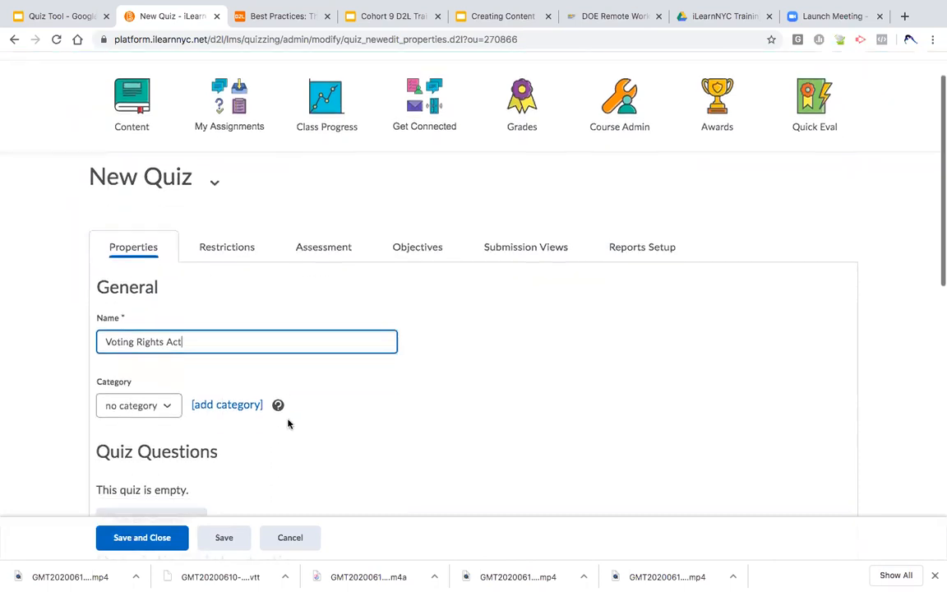
left_click(169, 359)
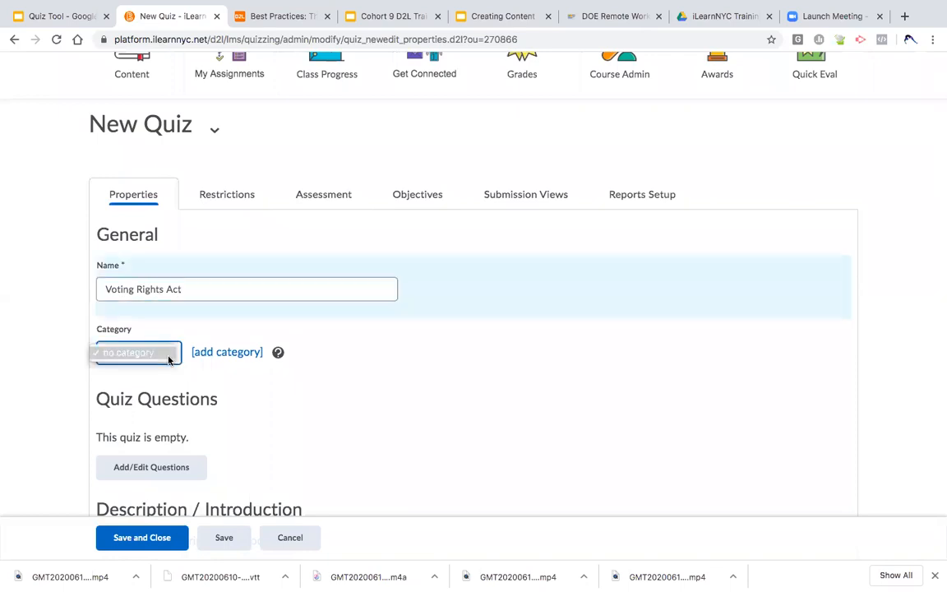
left_click(210, 358)
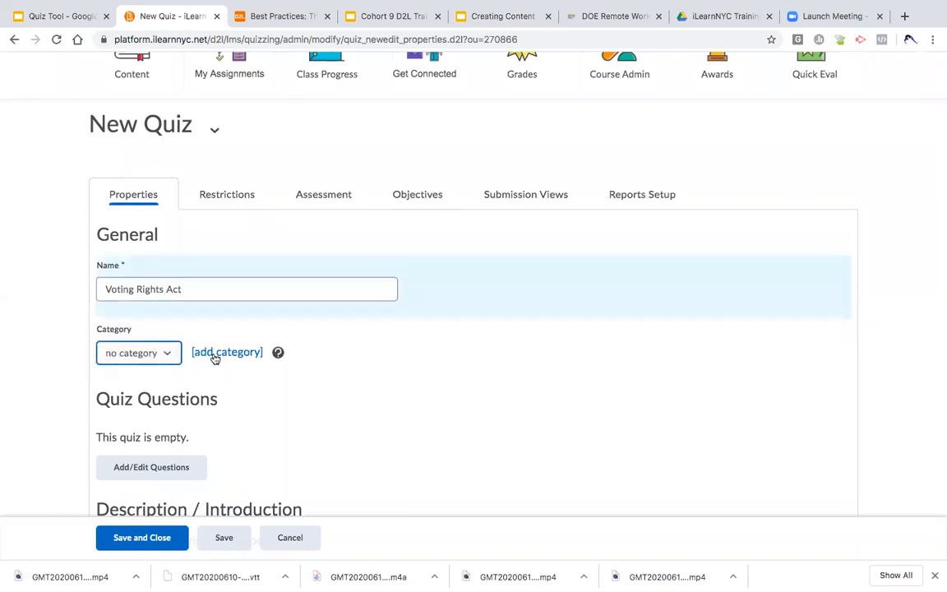
left_click(215, 355)
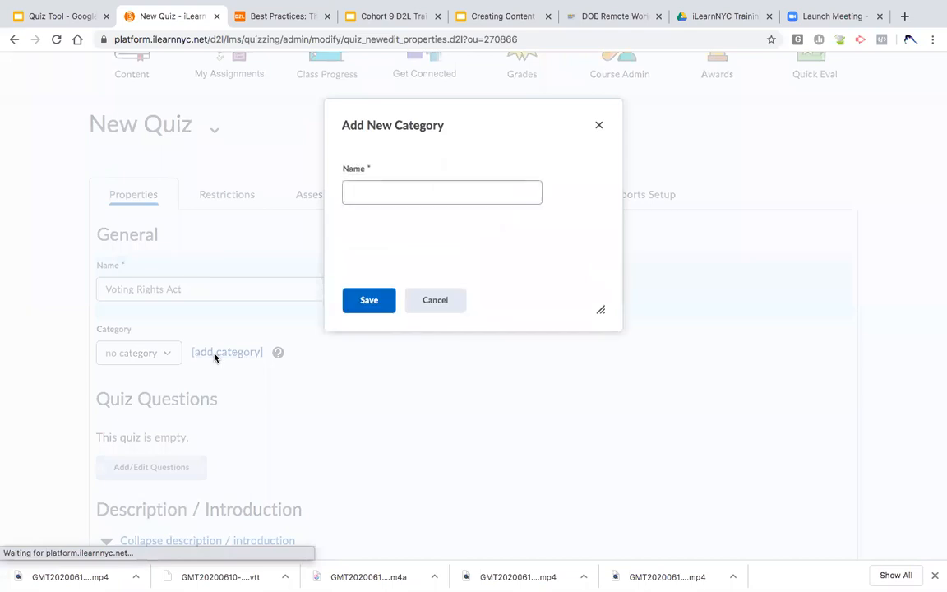
left_click(364, 191)
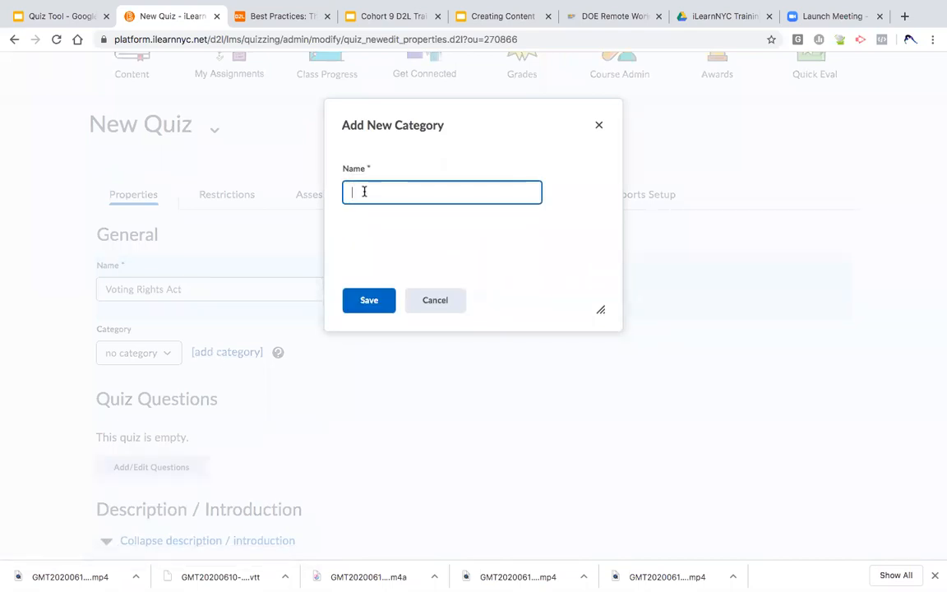
type("Civil Rights")
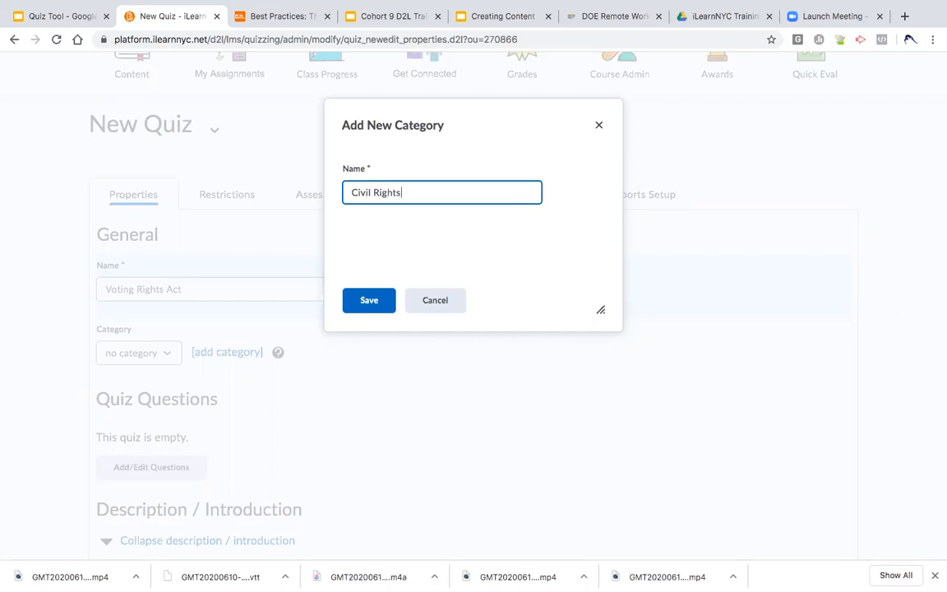
left_click(372, 303)
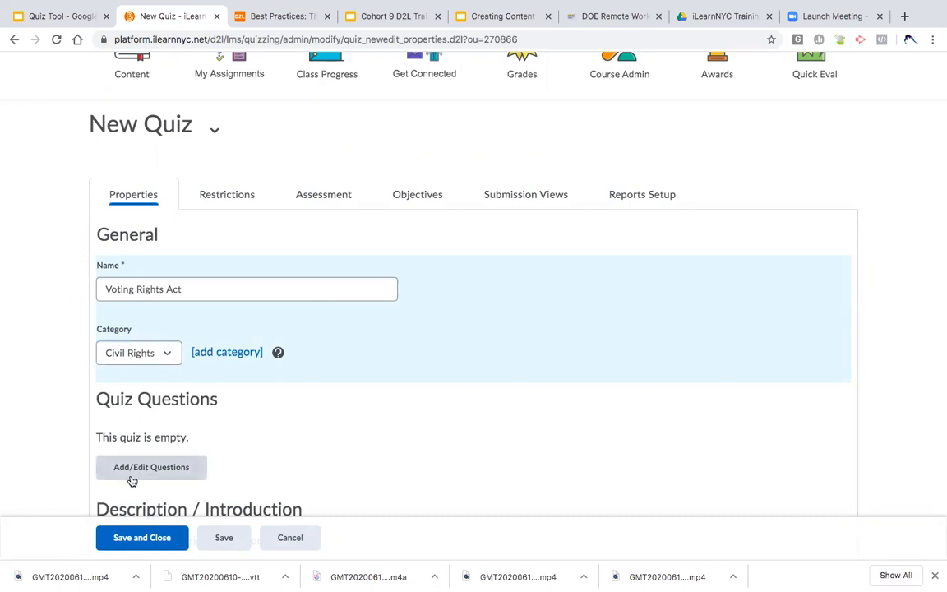
- Open the quiz's question editor and view the available import sources
scroll(134, 475, "down", 1)
scroll(134, 475, "down", 1)
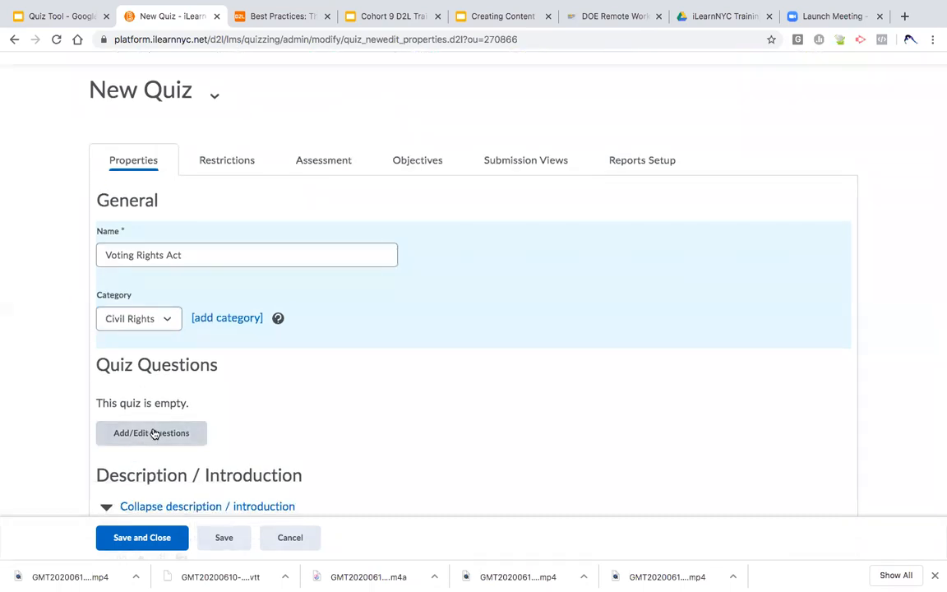
left_click(152, 434)
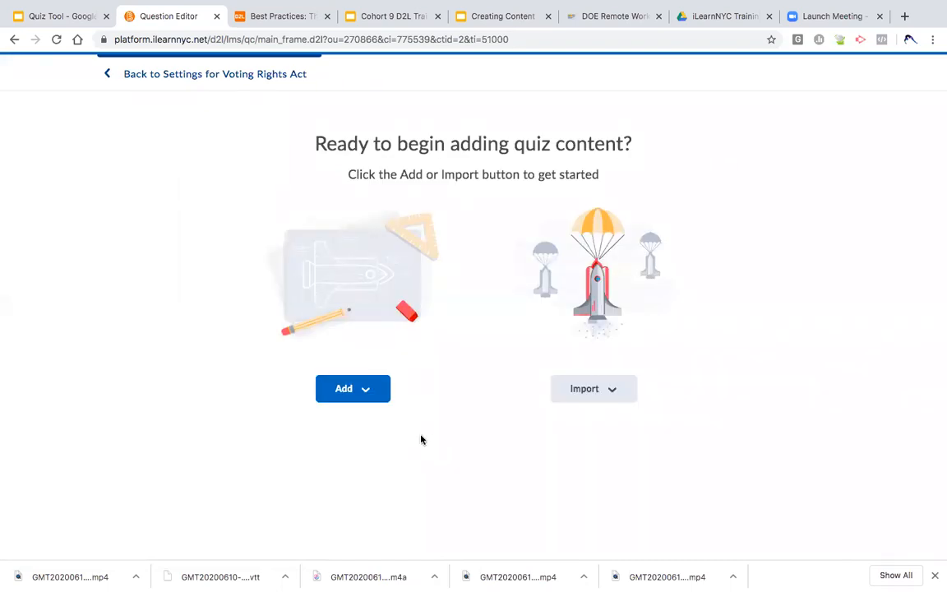
left_click(579, 393)
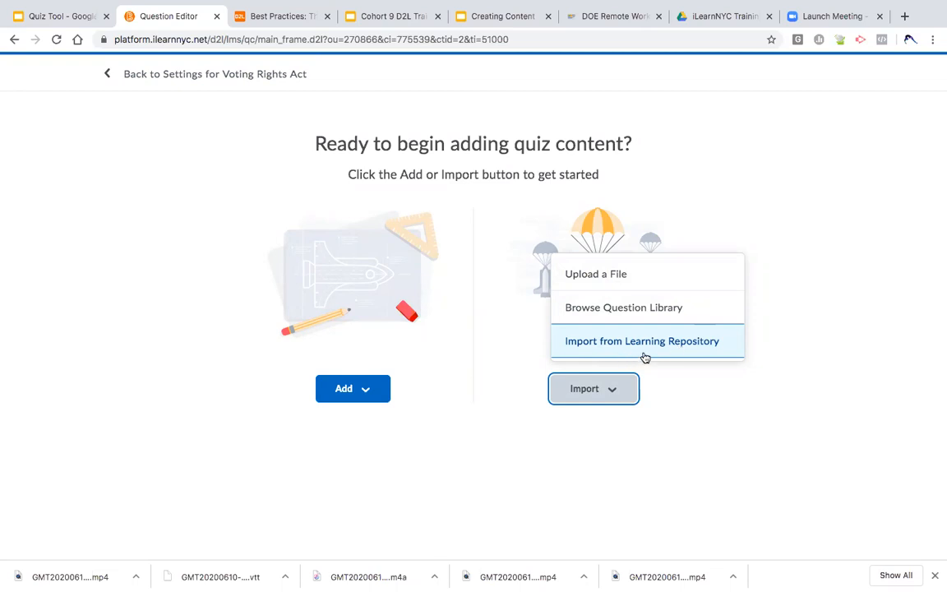
- Look through the available question types and start a new True or False question
left_click(343, 389)
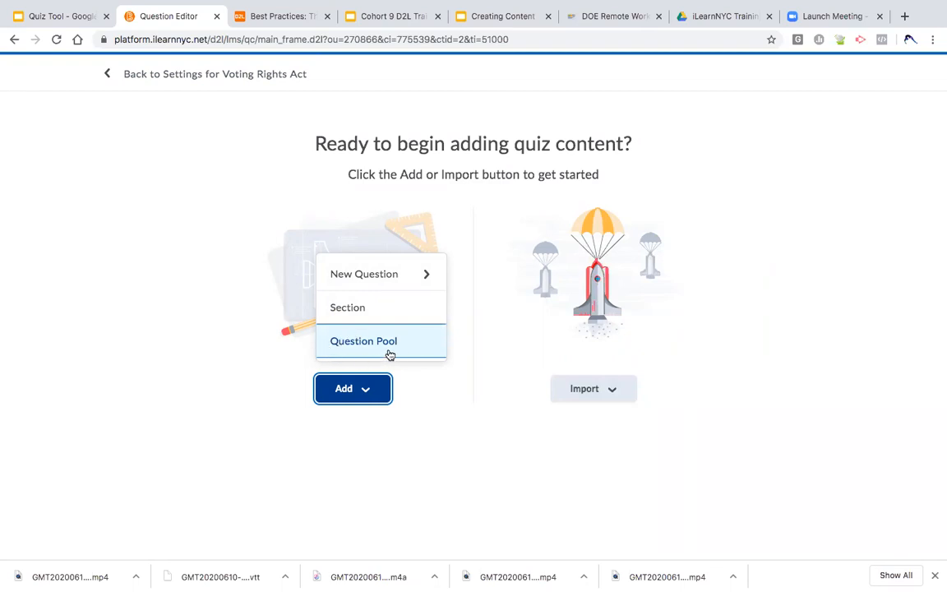
left_click(425, 278)
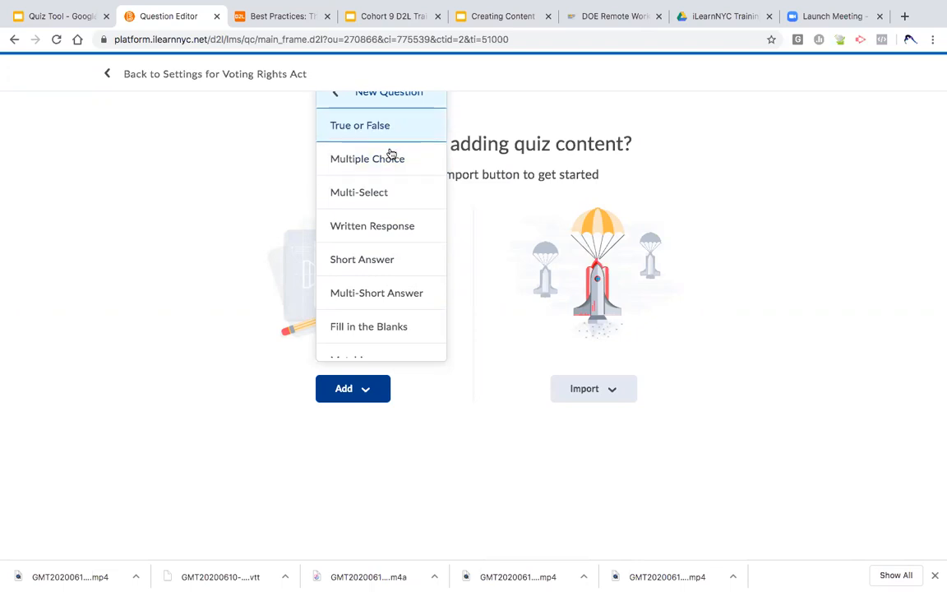
scroll(384, 202, "down", 3)
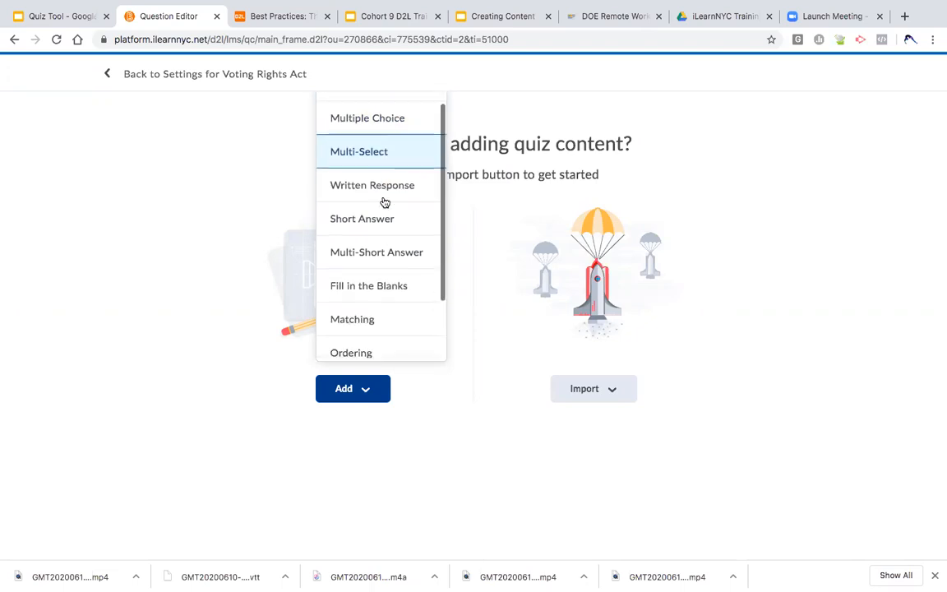
scroll(384, 201, "down", 1)
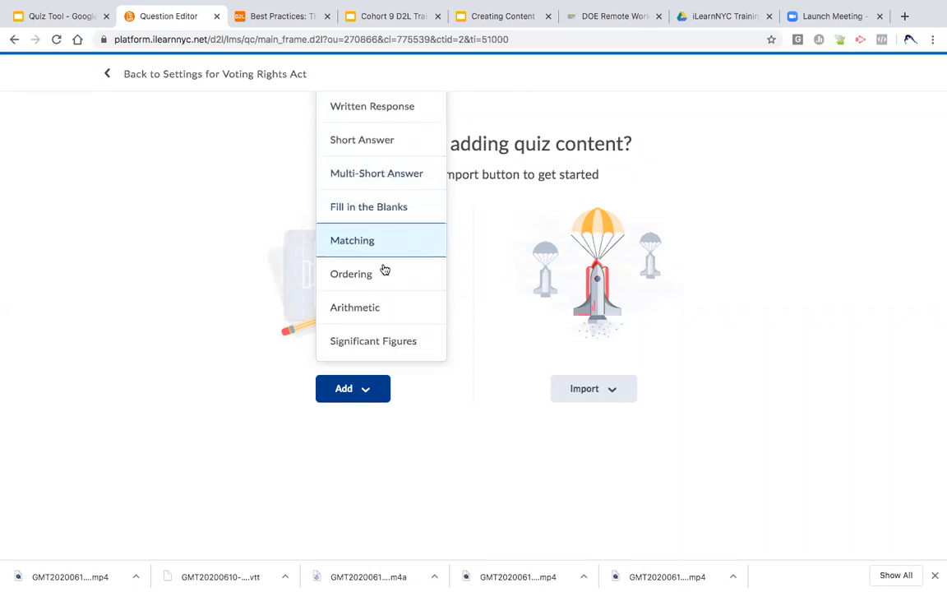
scroll(376, 180, "up", 1)
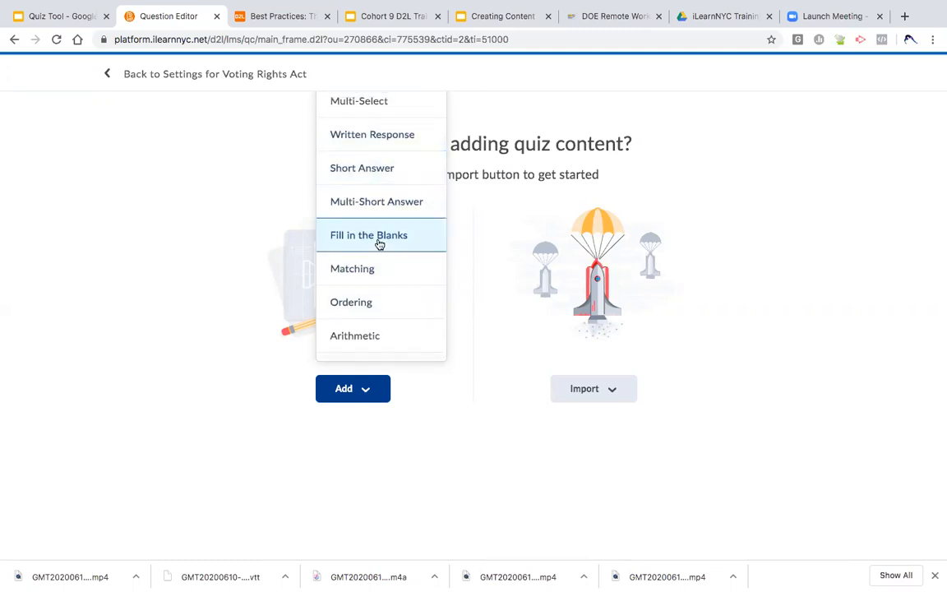
scroll(378, 244, "up", 1)
scroll(378, 244, "down", 2)
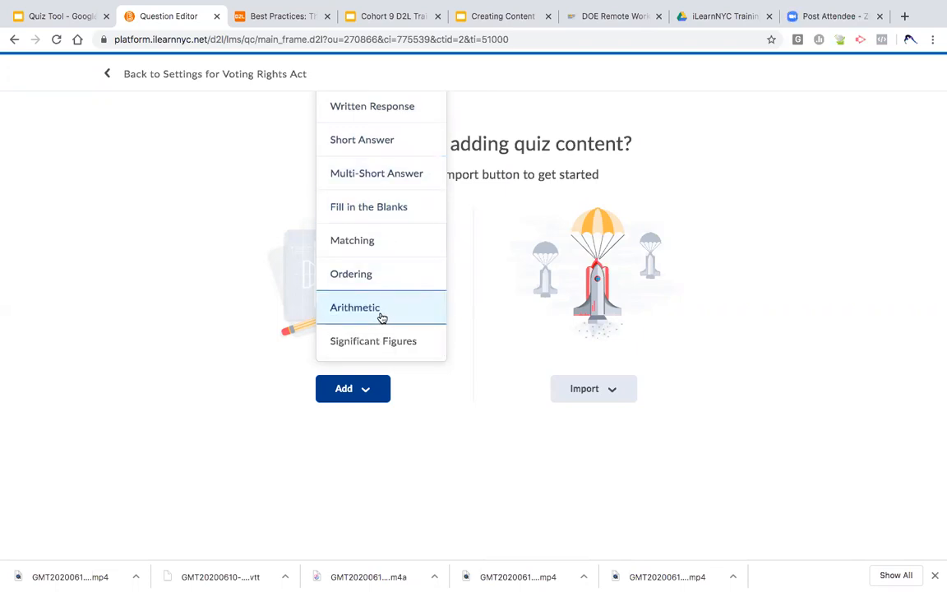
scroll(374, 349, "up", 3)
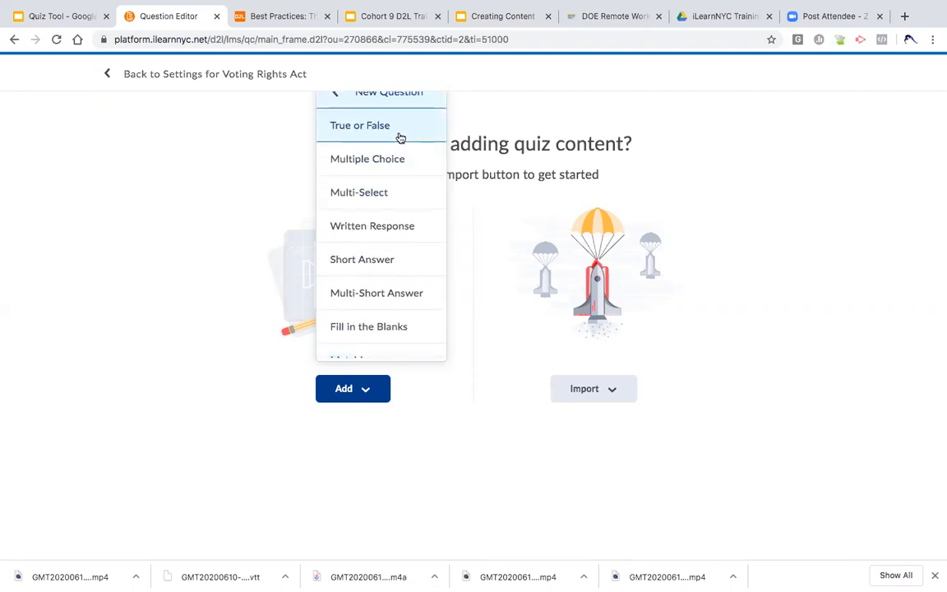
left_click(386, 135)
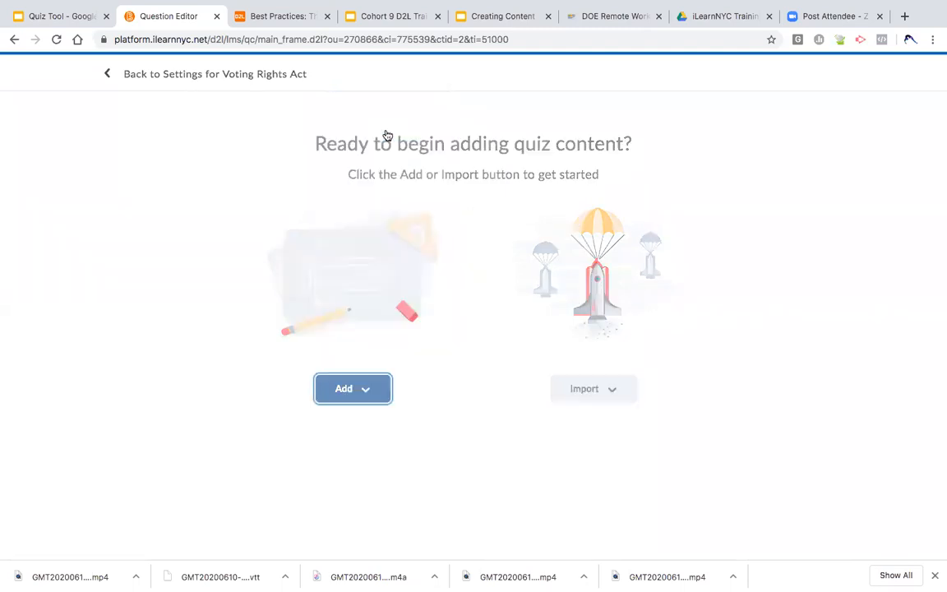
- Enter the question text "The Voting Rights Act war passed in 1964" and mark False as the correct answer
left_click(131, 192)
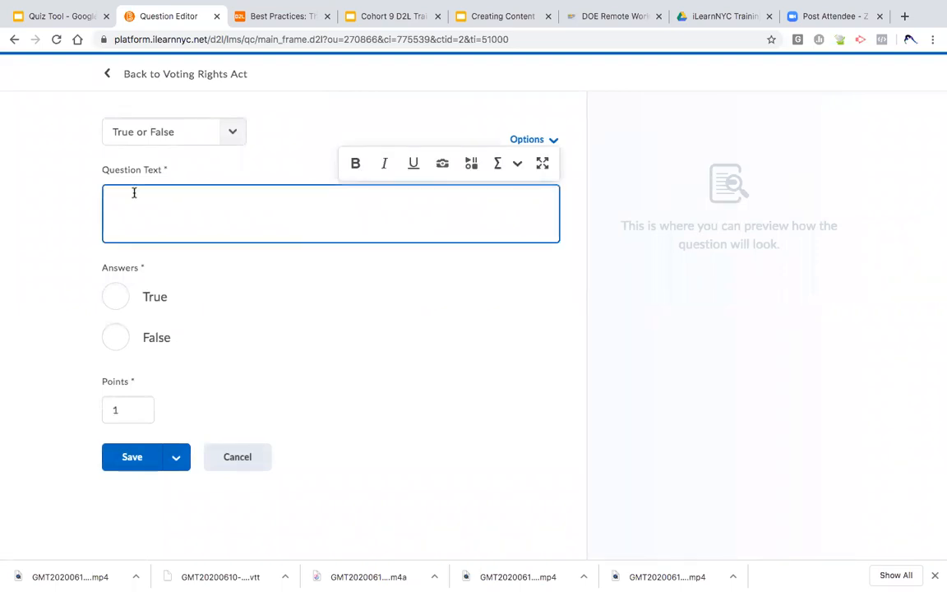
type("The ")
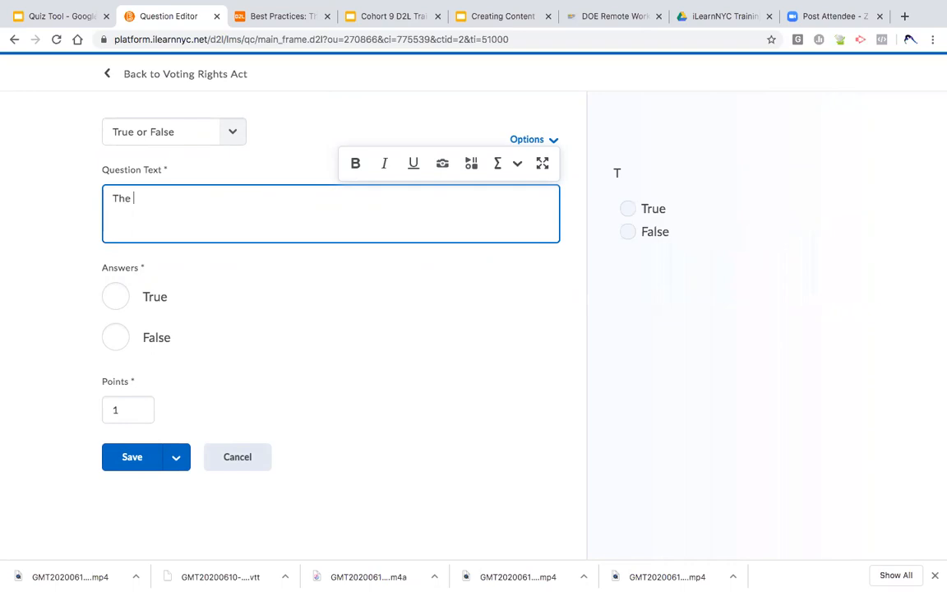
type("Voting Rights Act")
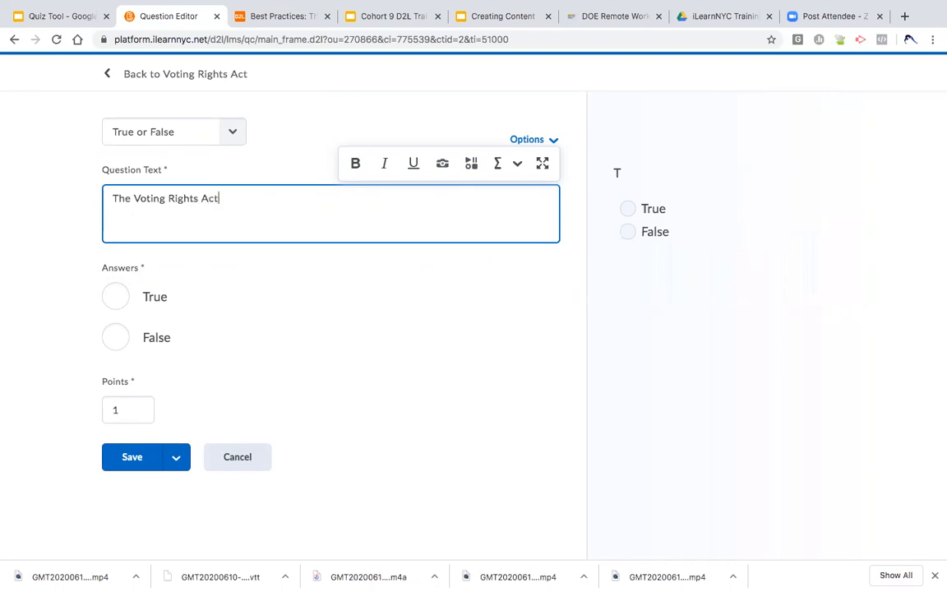
type(" war passed in 1964")
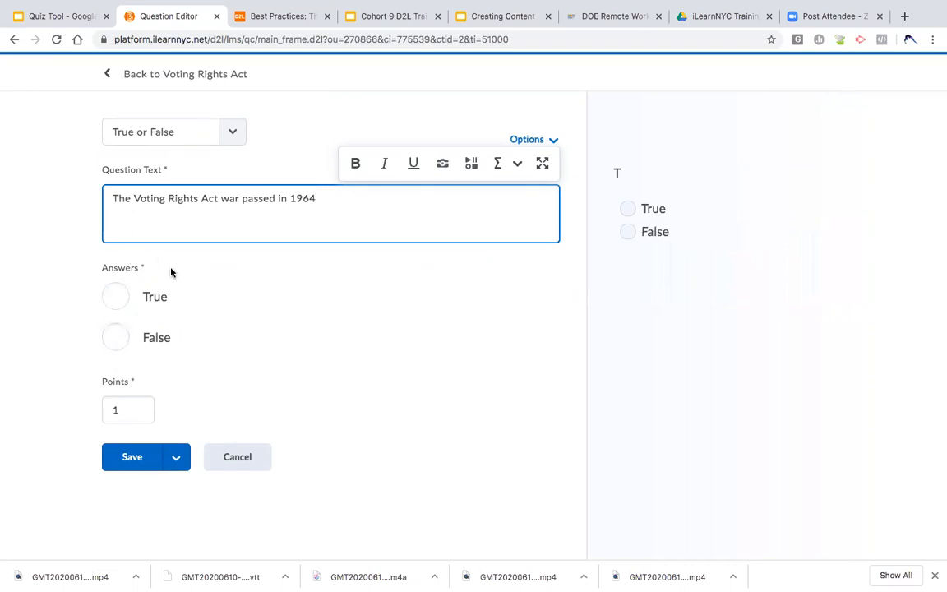
left_click(120, 344)
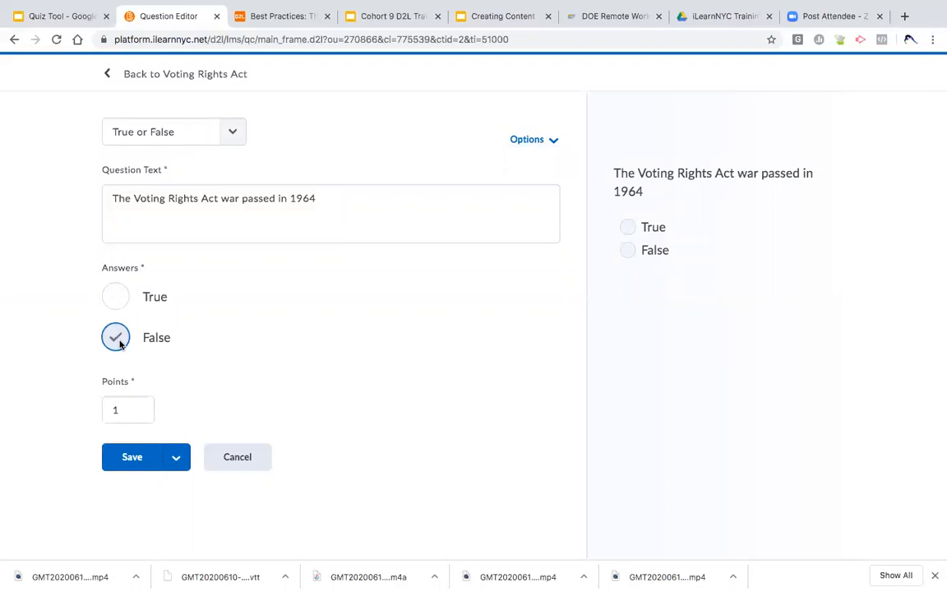
- Set the True or False question's points to 2 and save the question
left_click(131, 408)
left_click_drag(131, 409, 114, 409)
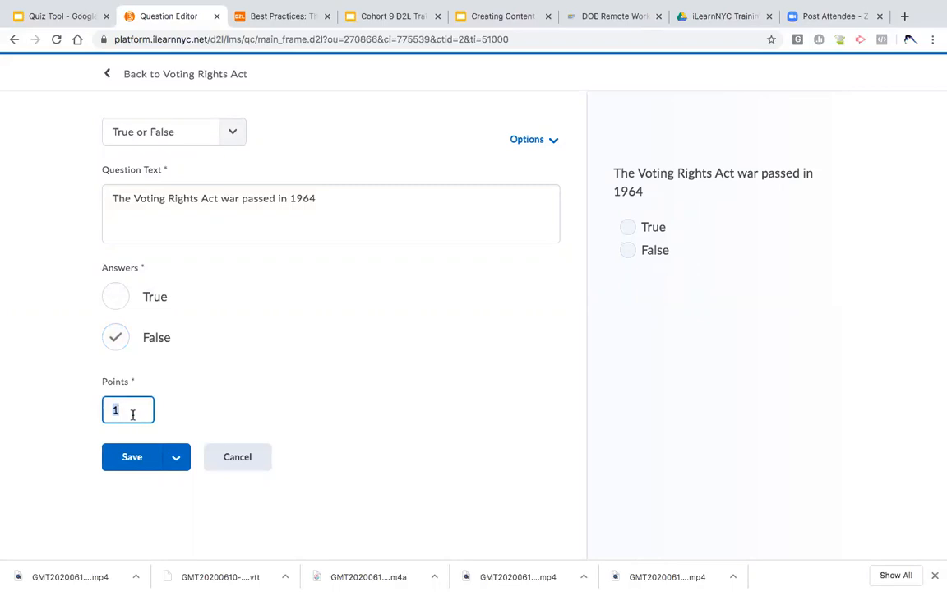
type("2")
left_click(132, 458)
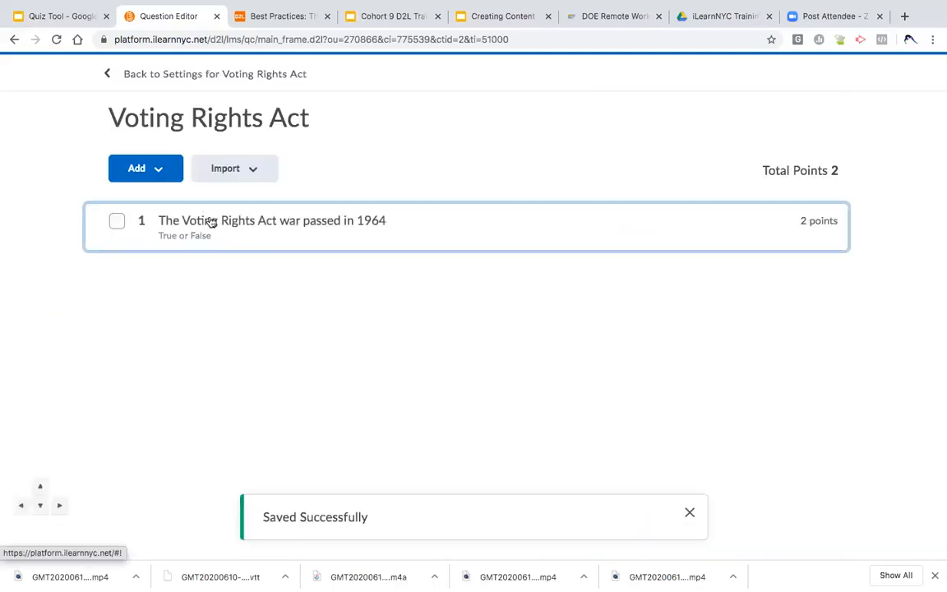
- Add a new Multiple Choice question with the text "Who was at the March on Washington"
left_click(157, 169)
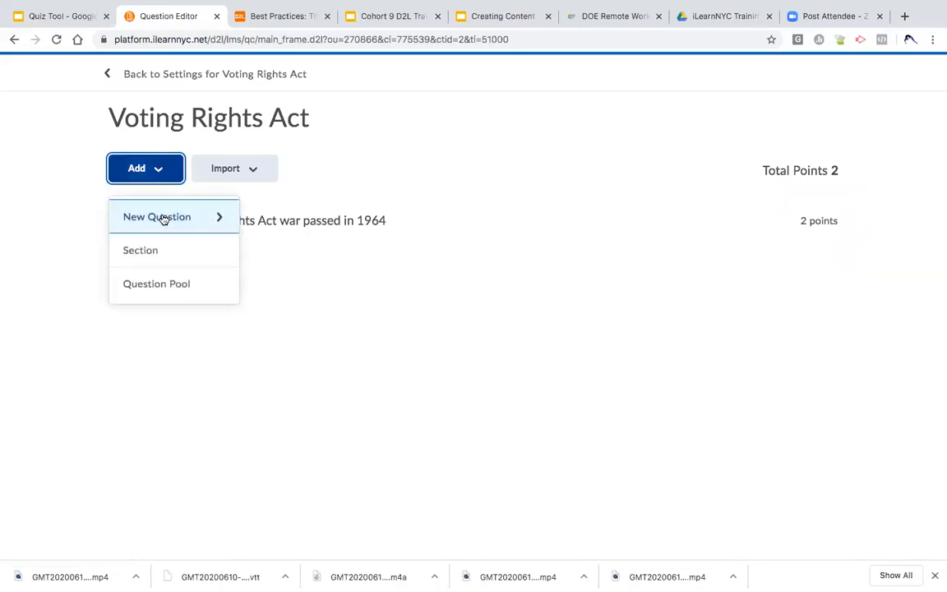
left_click(162, 218)
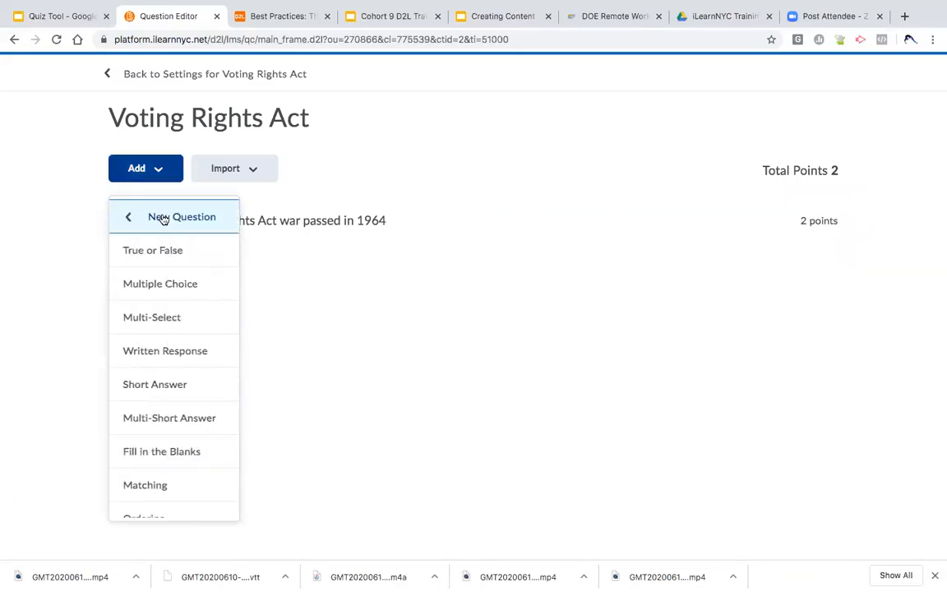
left_click(170, 288)
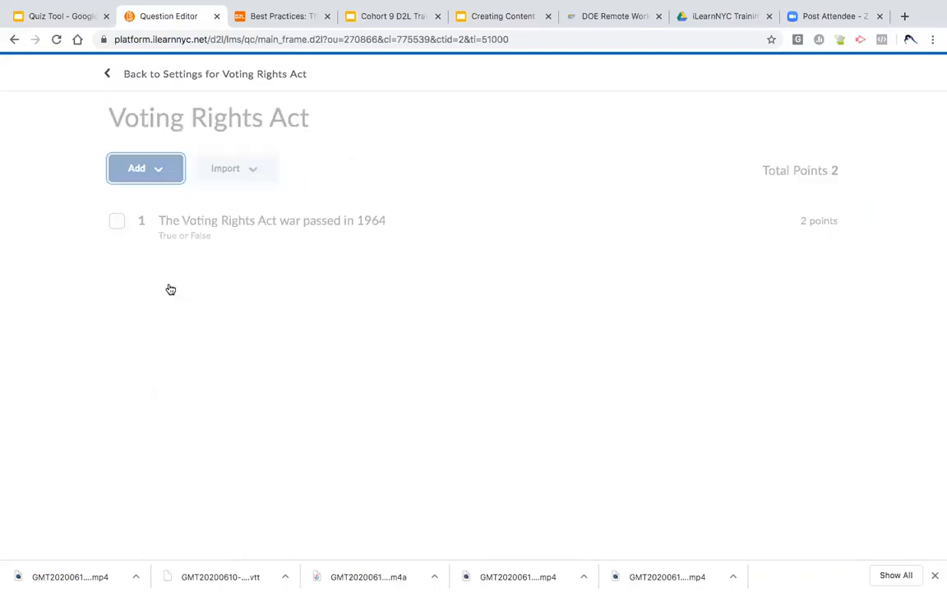
left_click(142, 197)
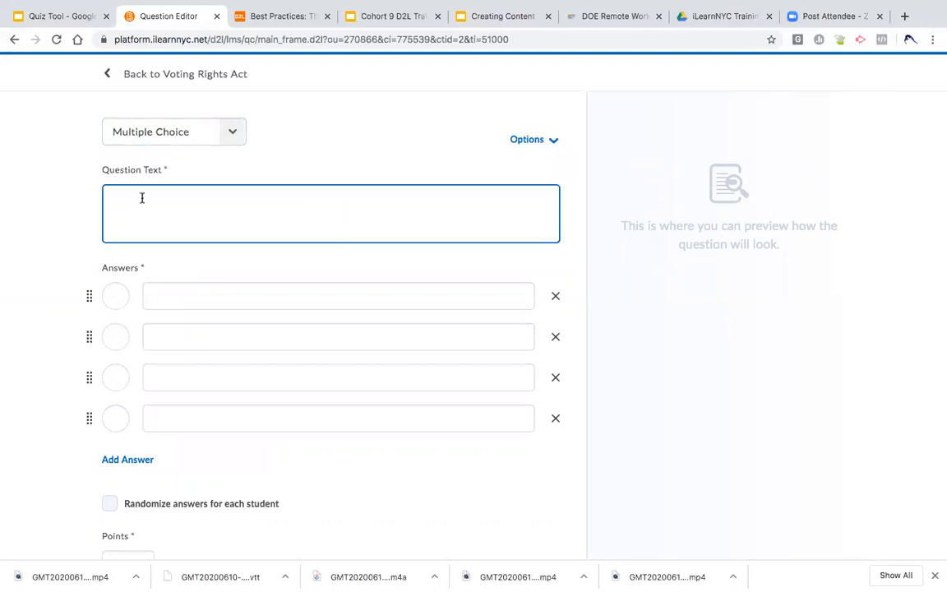
type("Wh")
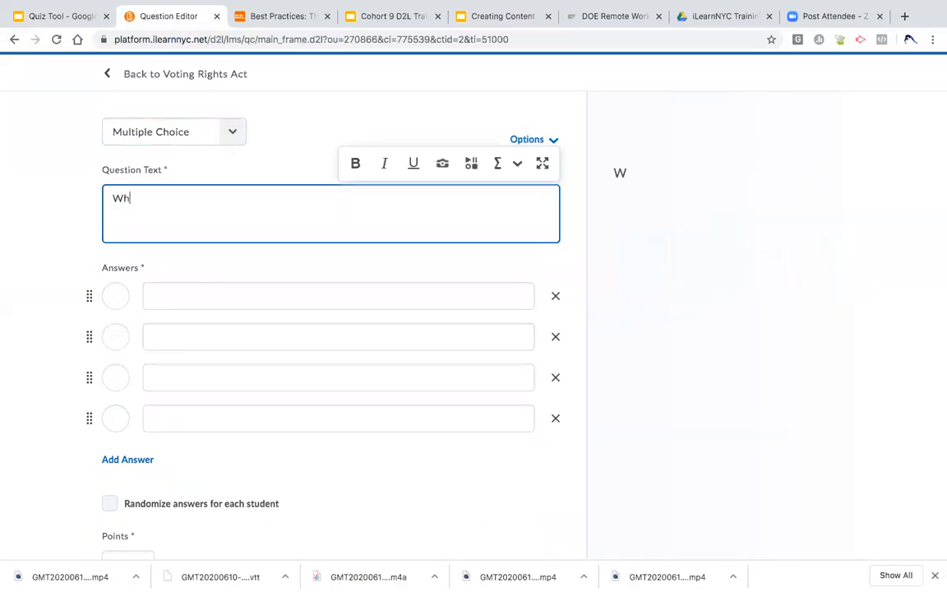
type("owas")
key("BackSpace")
key("BackSpace")
key("BackSpace")
type("was at the March on")
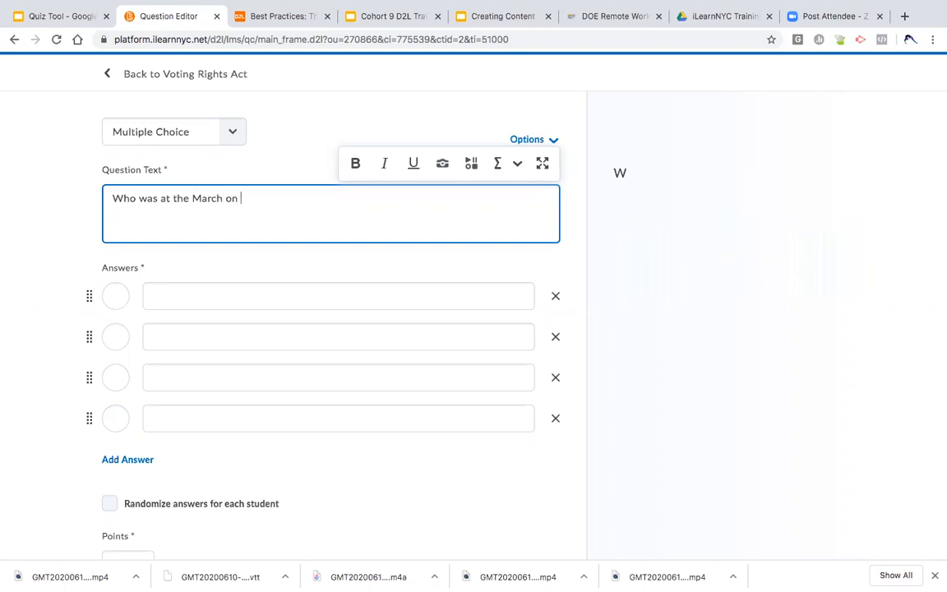
type(" Washington")
- Enter "Marion Anderson" as the first answer of the multiple choice question
left_click(164, 291)
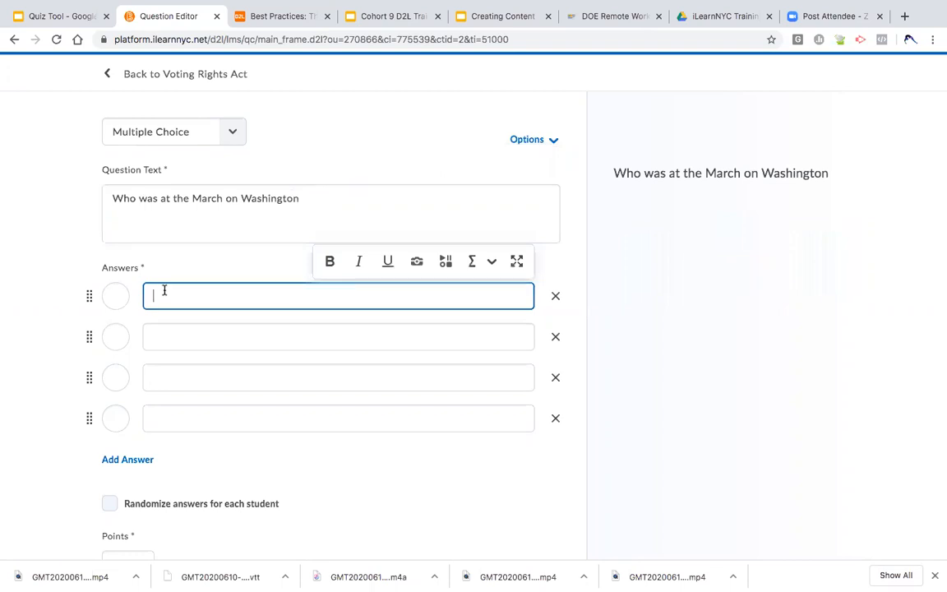
type("A")
type("ma")
key("BackSpace")
key("BackSpace")
type("mm")
key("BackSpace")
key("BackSpace")
type("MArion Anderson")
- Enter "Martin Luther King" and "Malcolm X" as the second and third answers and remove the empty fourth answer
left_click(160, 335)
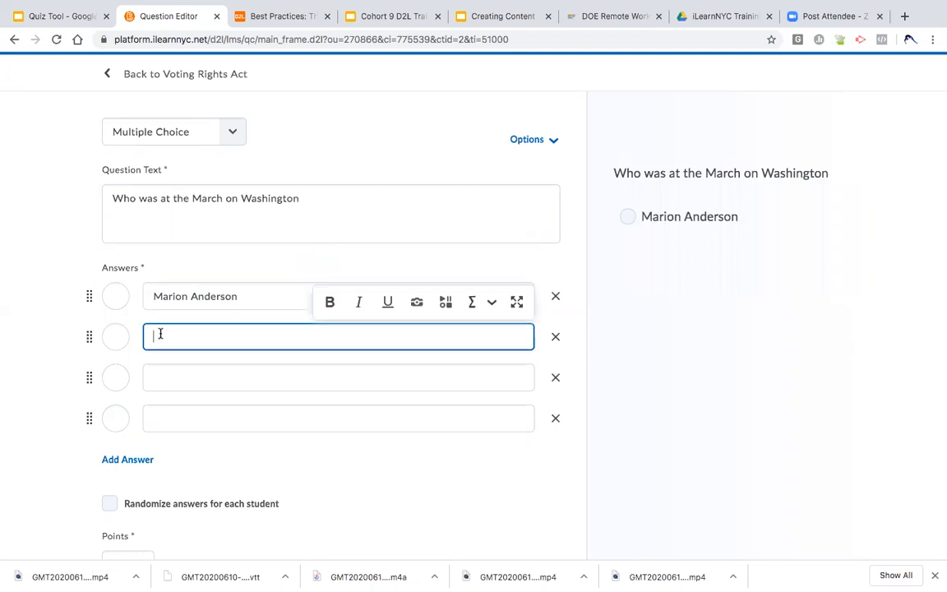
type("Martin Luther King")
left_click(144, 388)
left_click(161, 375)
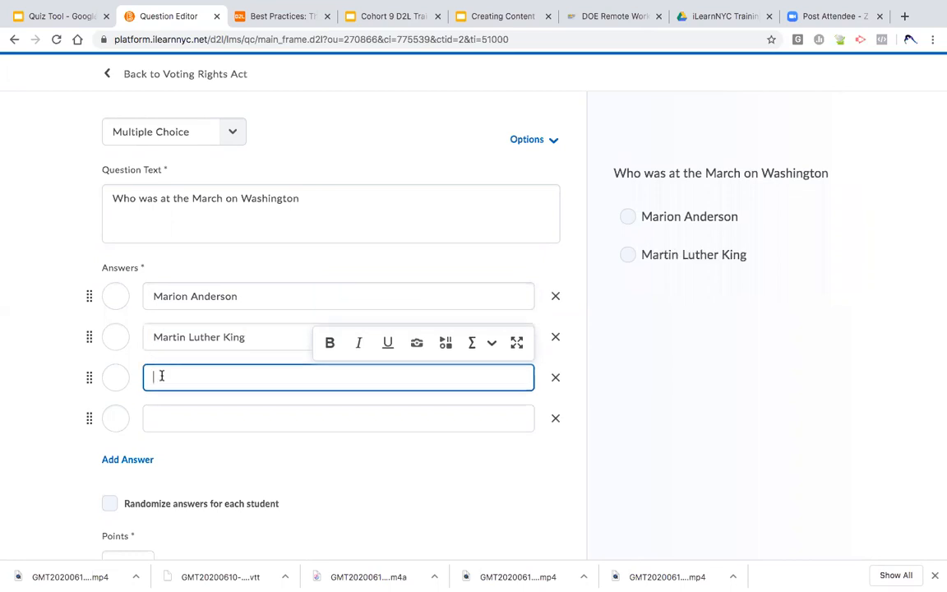
type("Malcolm X")
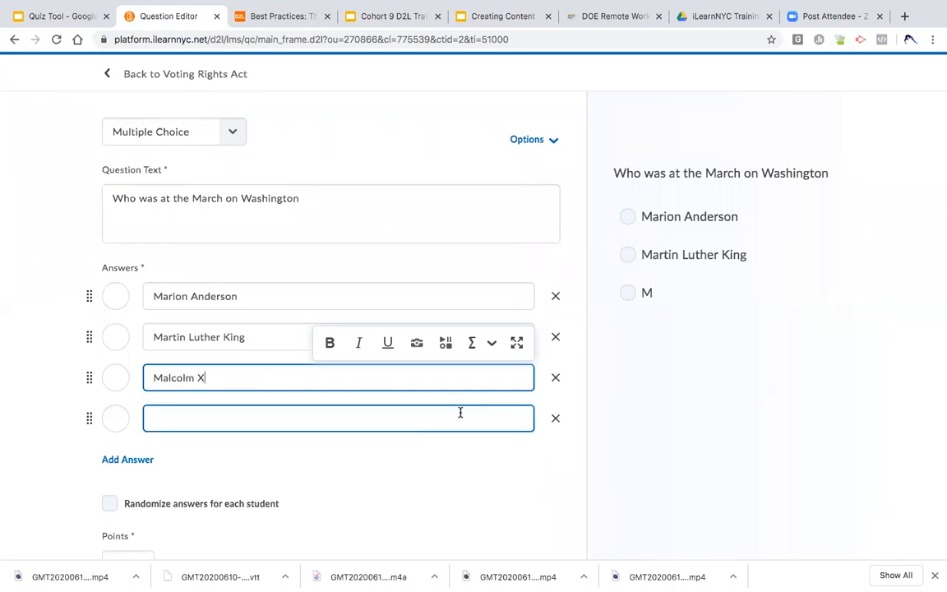
left_click(555, 421)
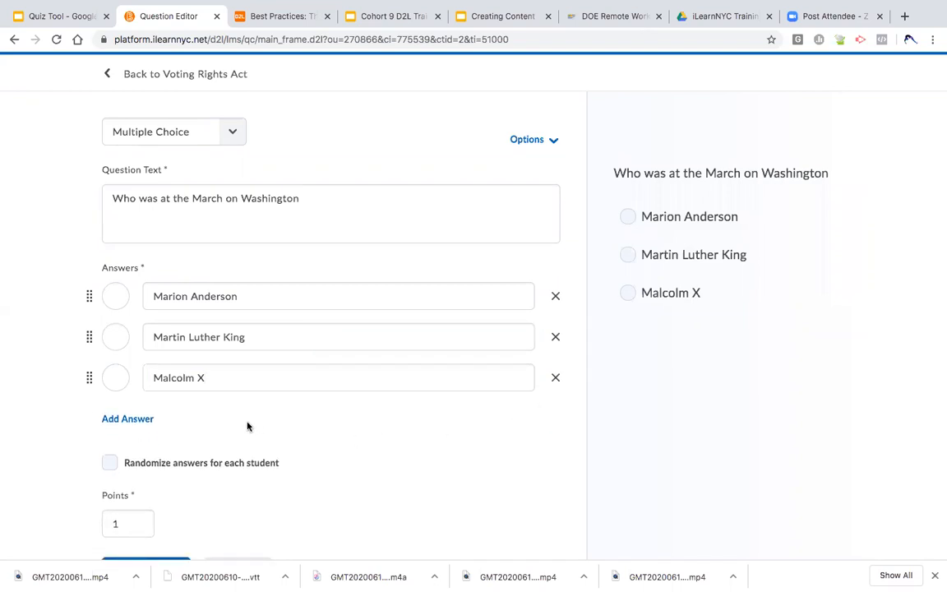
- Insert "not" before "at the March on Washington" in the question text and mark Malcolm X as the correct answer
left_click(164, 199)
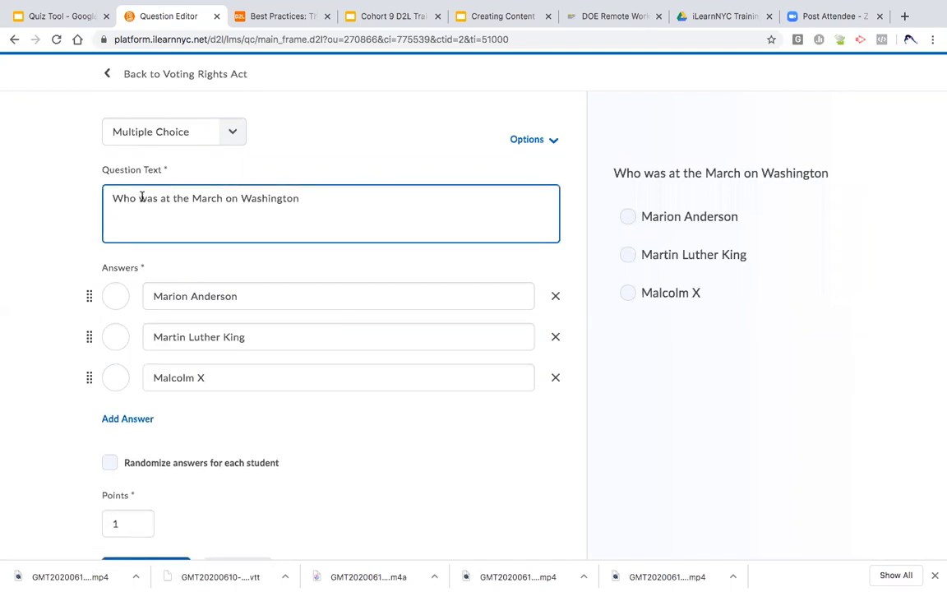
type("not")
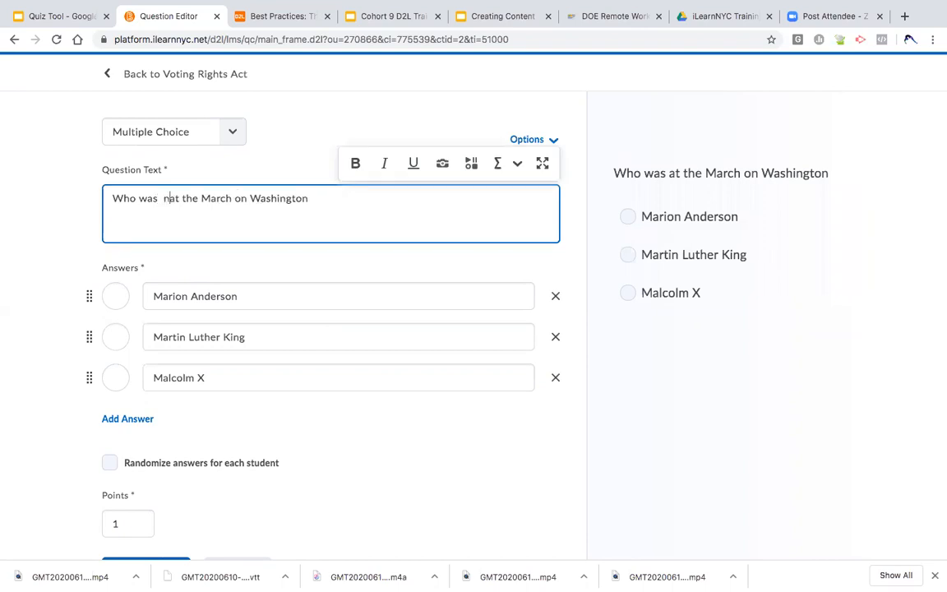
key("BackSpace")
key("BackSpace")
key("BackSpace")
type("not")
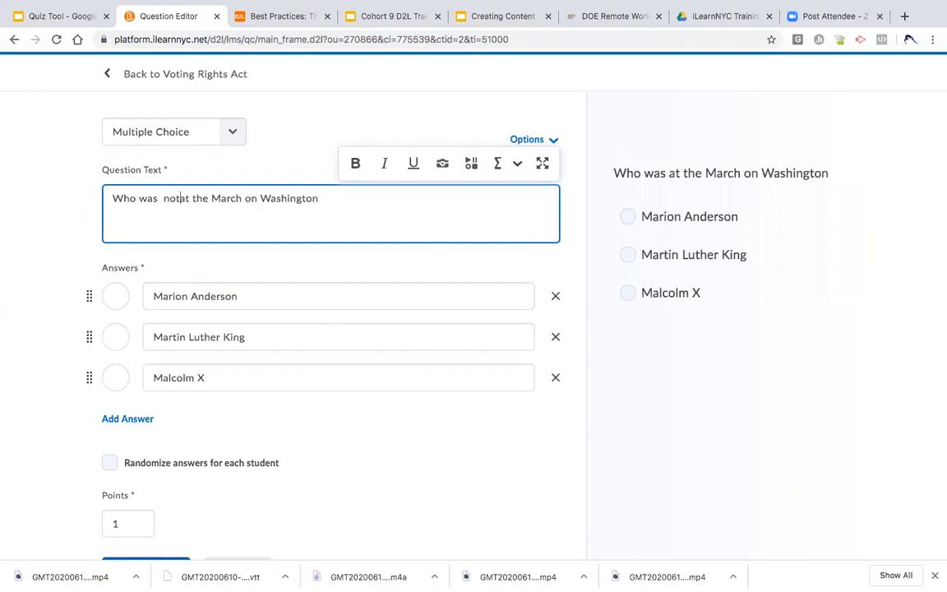
left_click(119, 381)
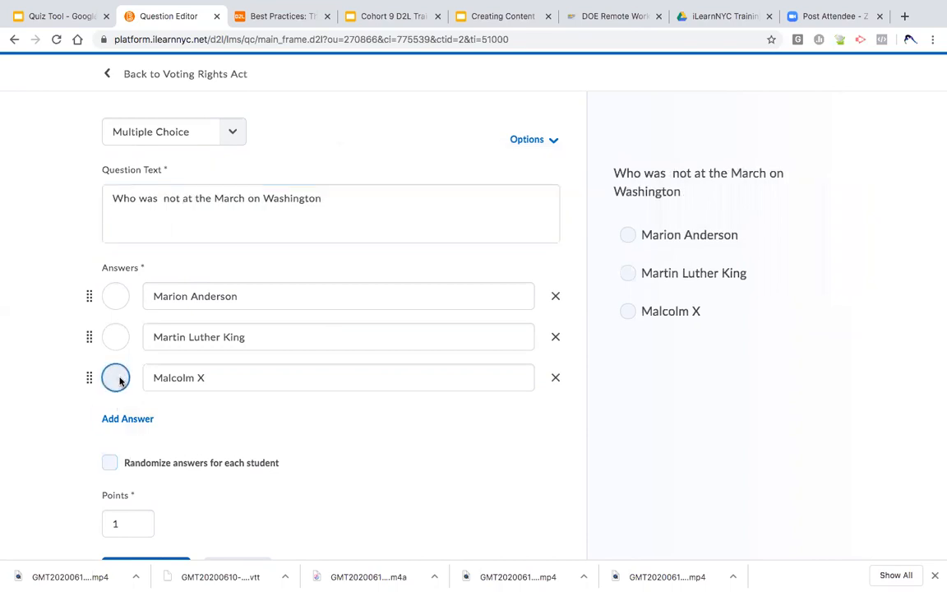
- Set the multiple choice question's points to 2 and save the question
left_click(125, 527)
left_click_drag(125, 527, 108, 525)
type("2")
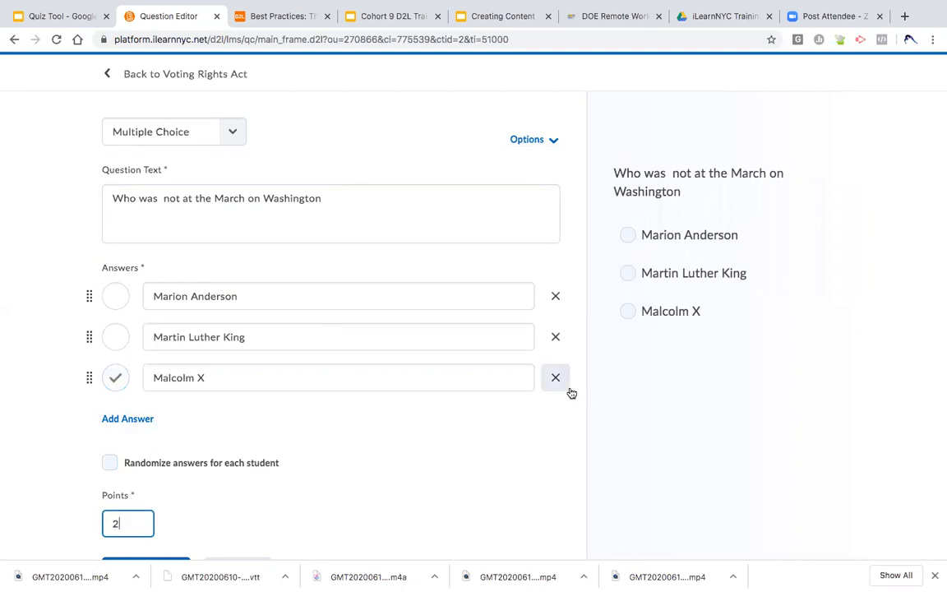
scroll(556, 400, "down", 1)
left_click(125, 533)
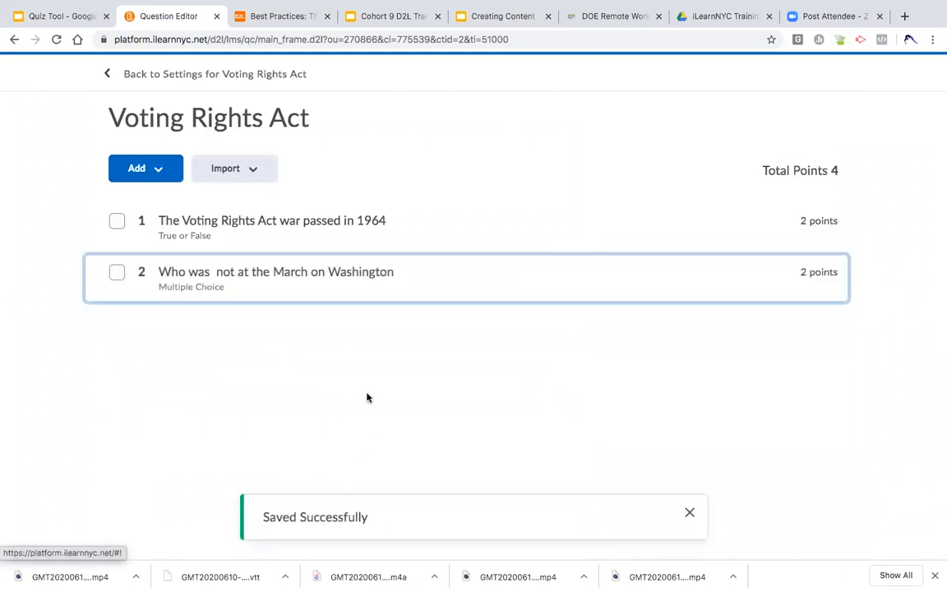
- Add a new Short Answer question with the text "Who was the President during the Voting Right Act Debate?"
left_click(141, 171)
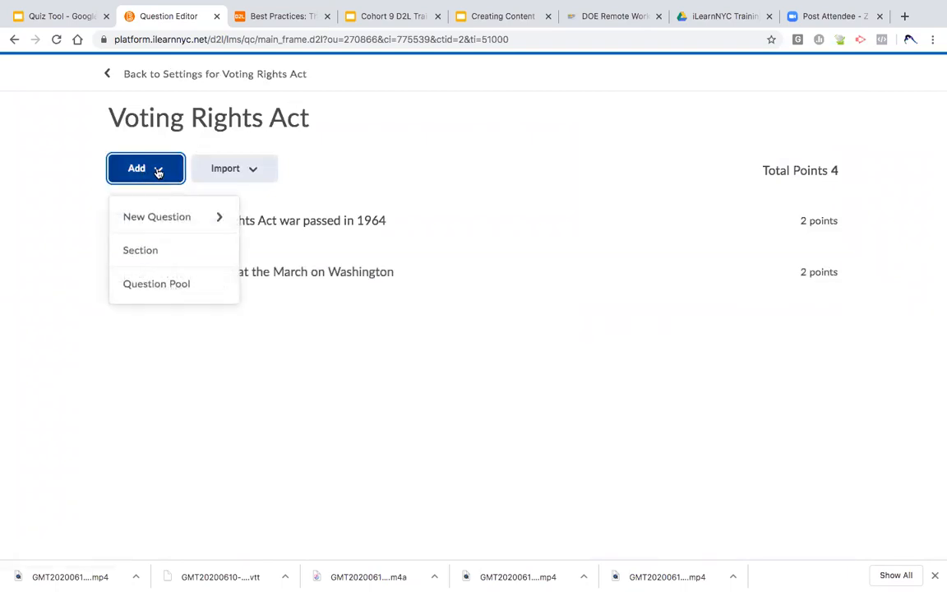
left_click(163, 216)
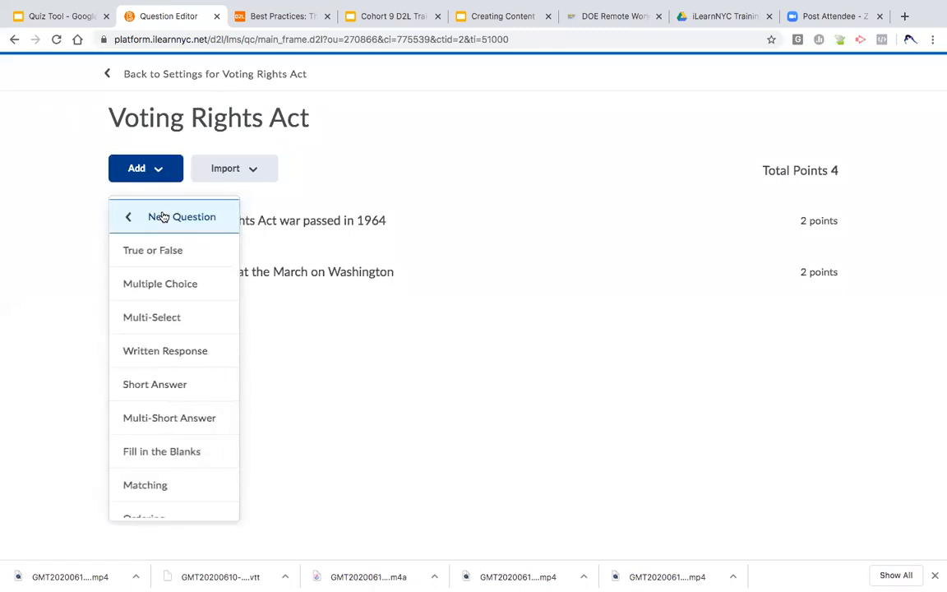
left_click(170, 389)
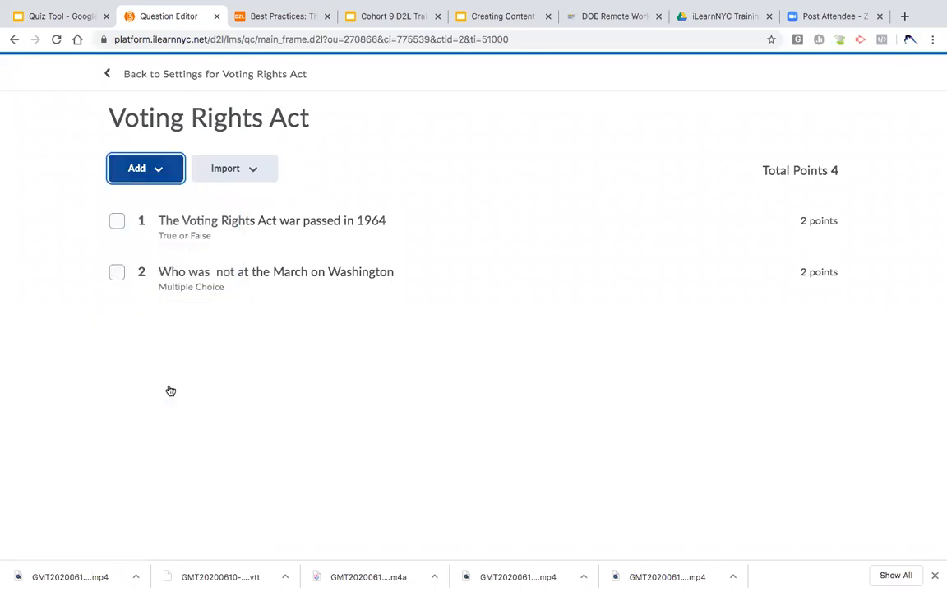
left_click(142, 206)
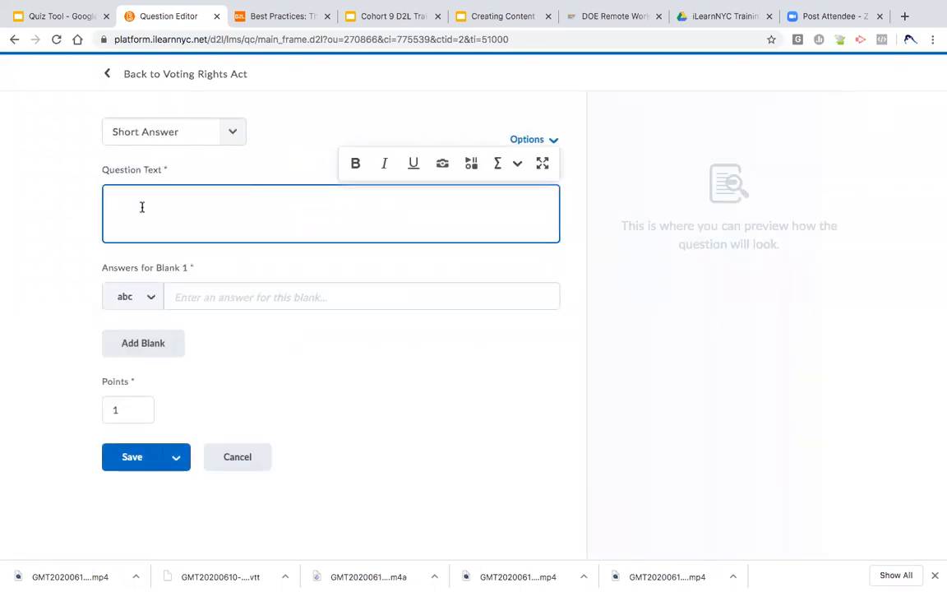
type("Who w")
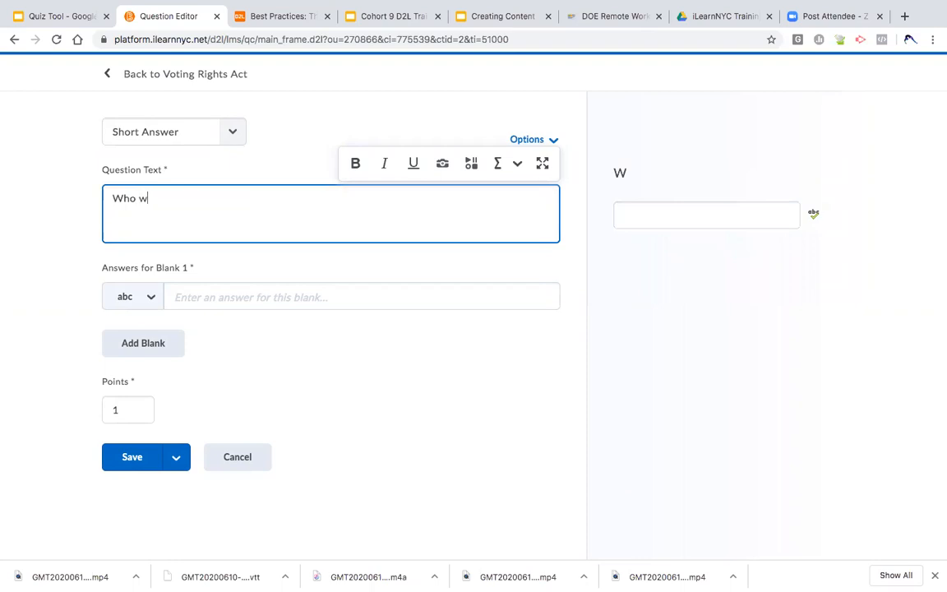
type("as the per")
key("BackSpace")
key("BackSpace")
key("BackSpace")
type("President during the Voting Right ")
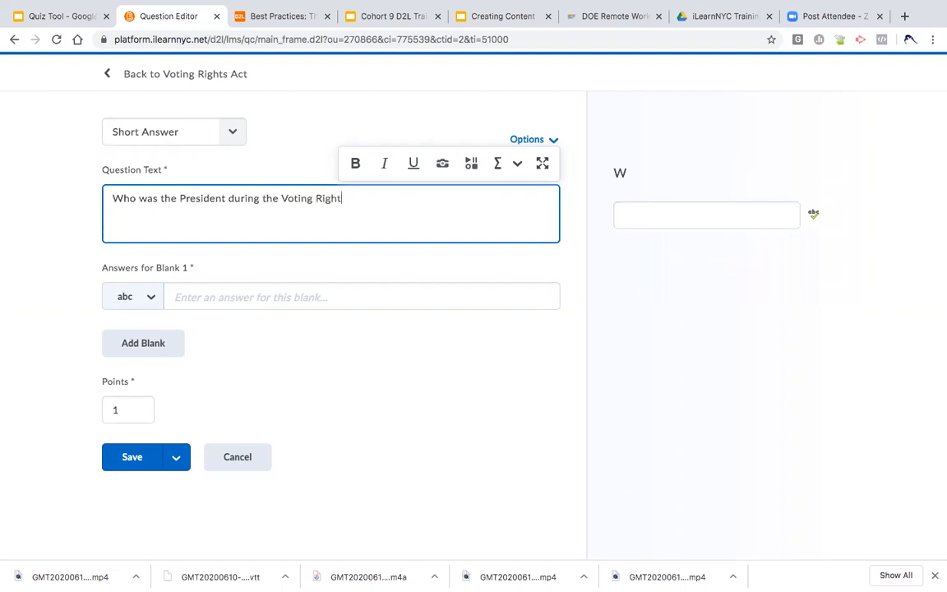
type("Act Debate")
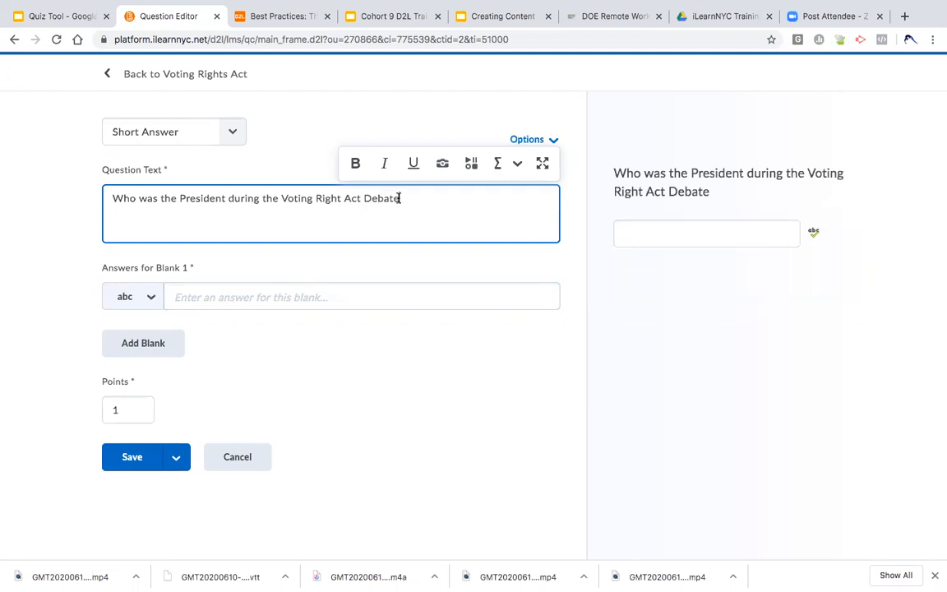
type("?")
- Enter "LBJ" as the answer for the first blank and save the short answer question
left_click(208, 293)
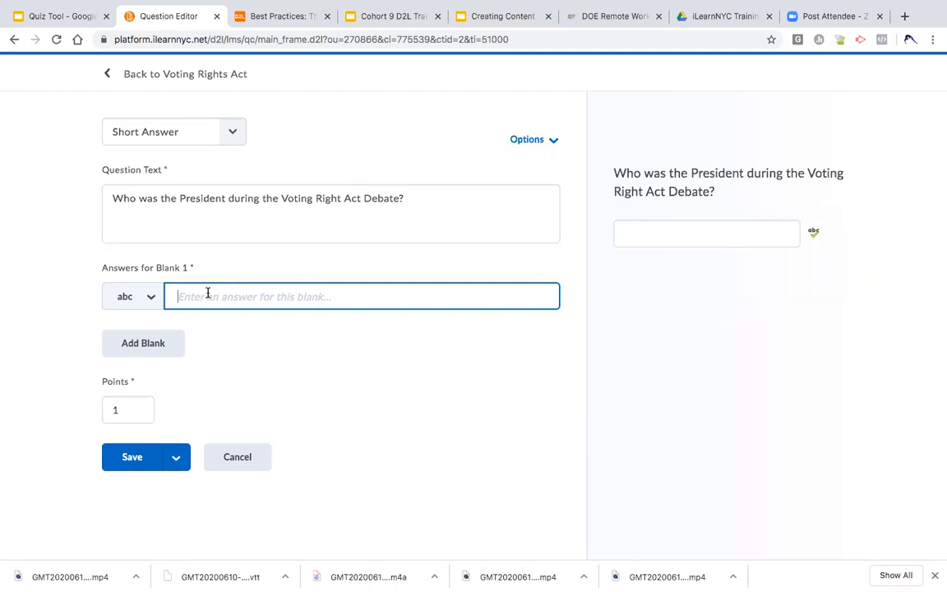
type("LBJ")
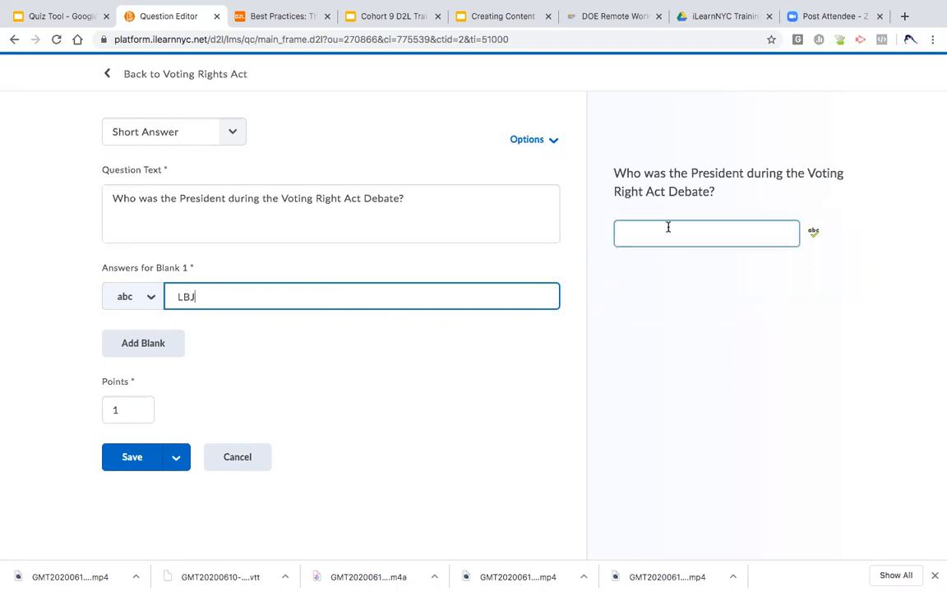
left_click(127, 465)
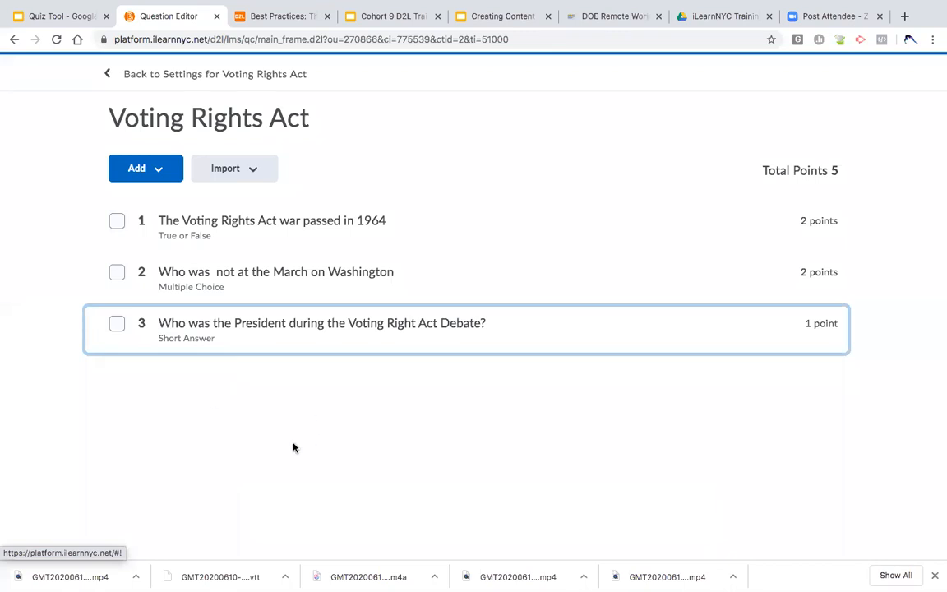
- Return to the quiz settings to review the question list, description, introduction and other properties, and open the quiz's restrictions
left_click(183, 76)
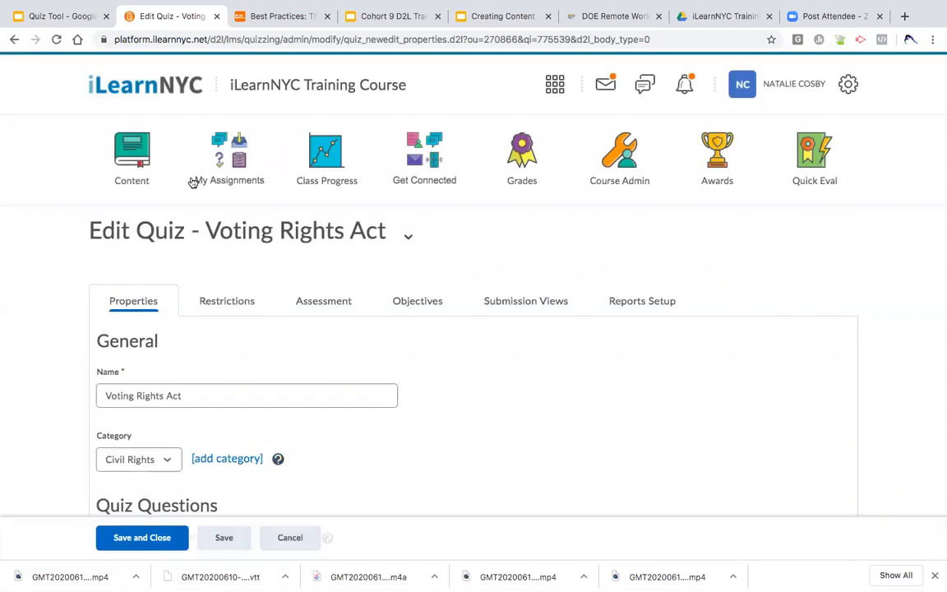
scroll(219, 214, "down", 5)
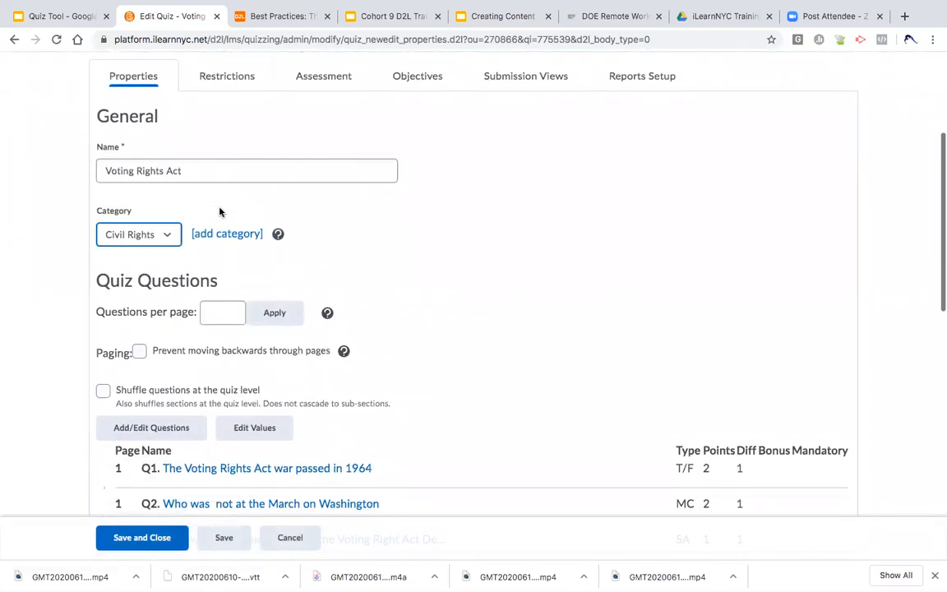
scroll(233, 311, "down", 5)
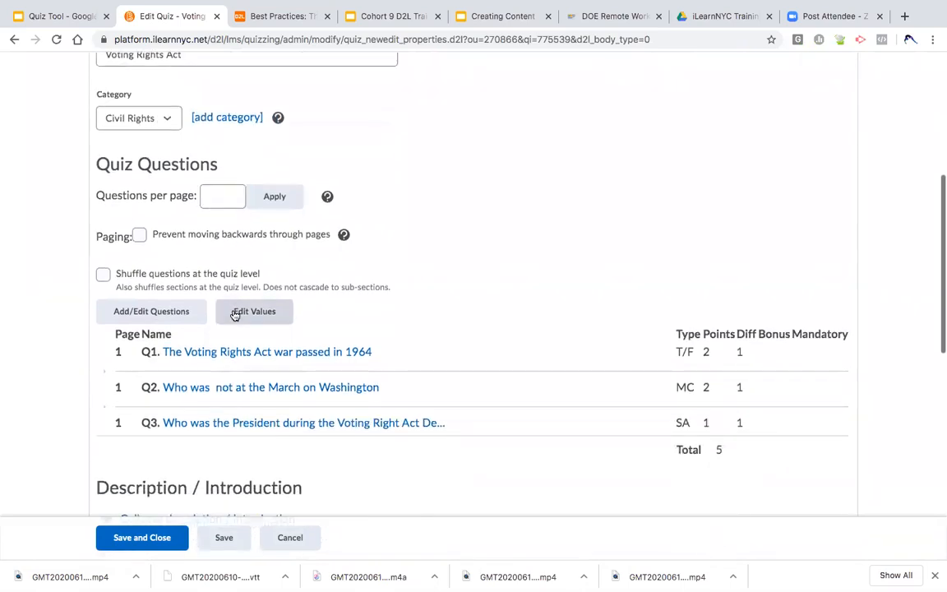
scroll(235, 315, "down", 4)
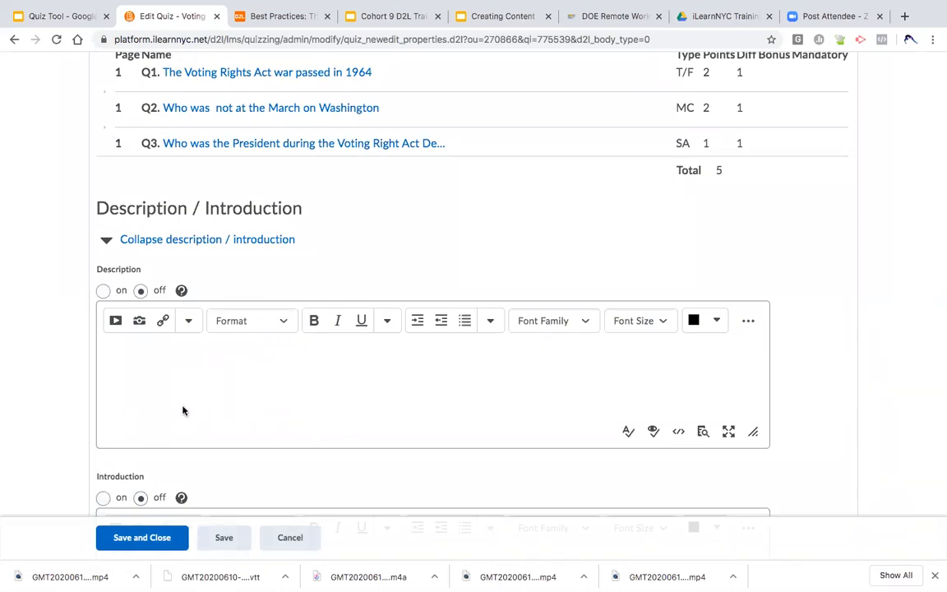
scroll(183, 409, "down", 1)
scroll(186, 374, "down", 3)
scroll(185, 374, "down", 4)
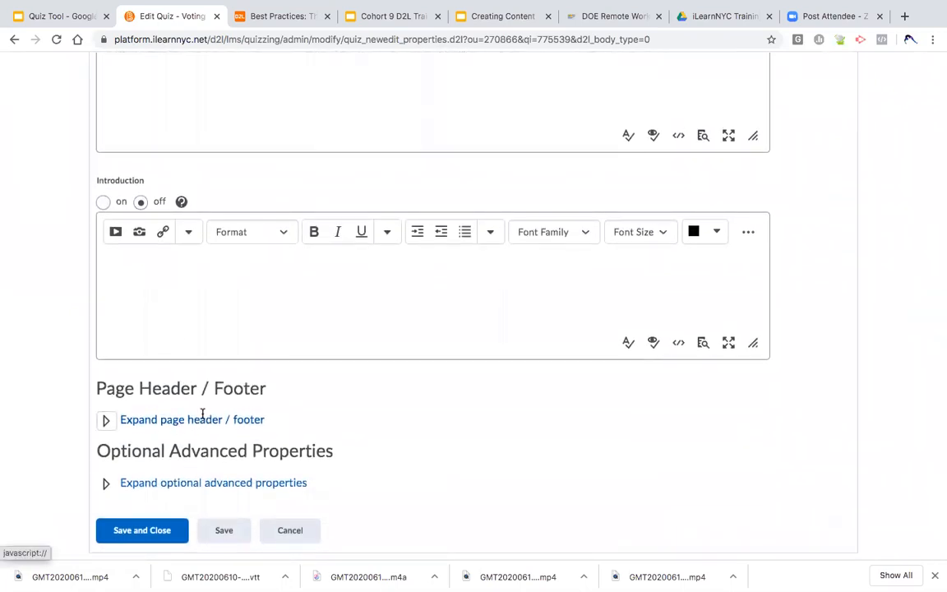
scroll(202, 413, "up", 10)
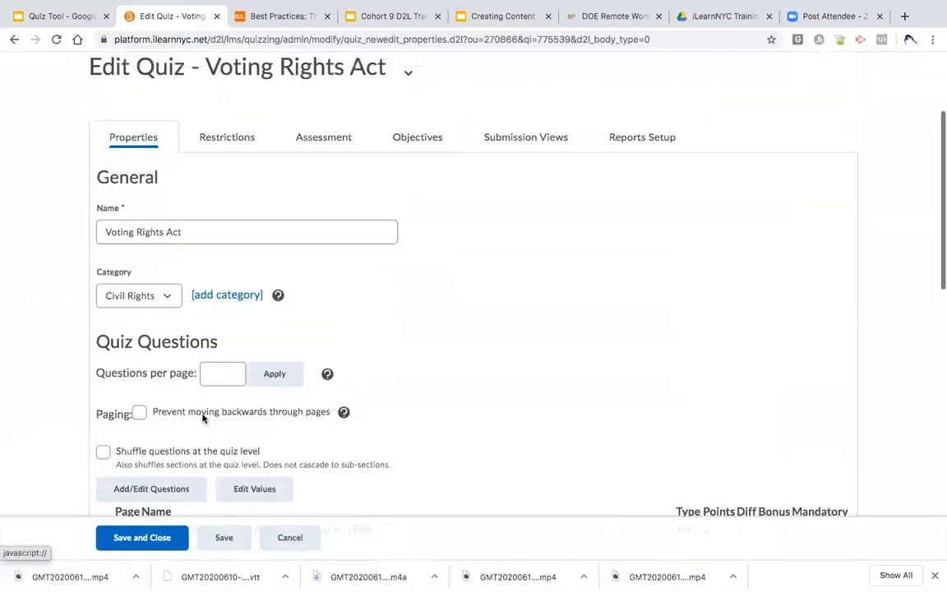
scroll(203, 418, "up", 2)
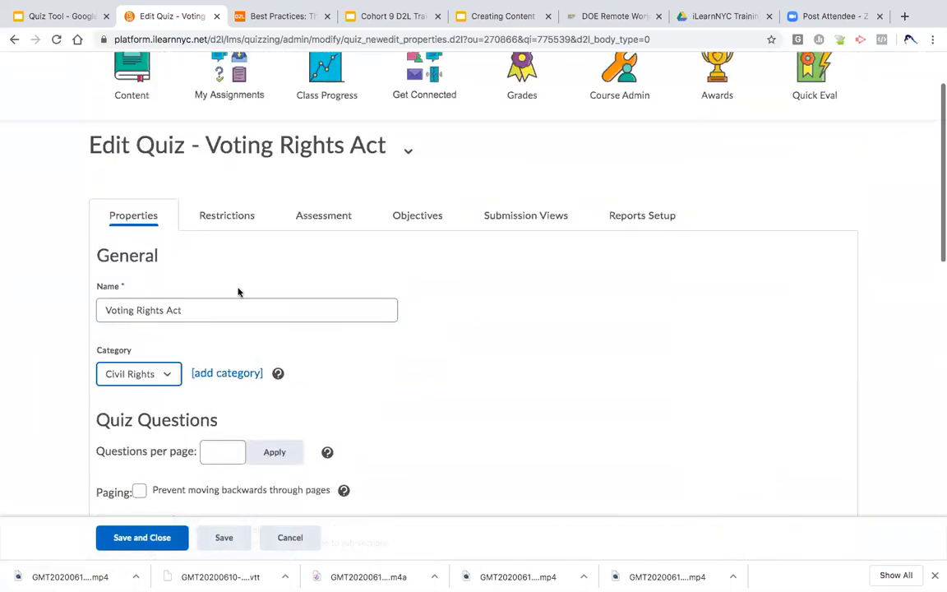
left_click(228, 217)
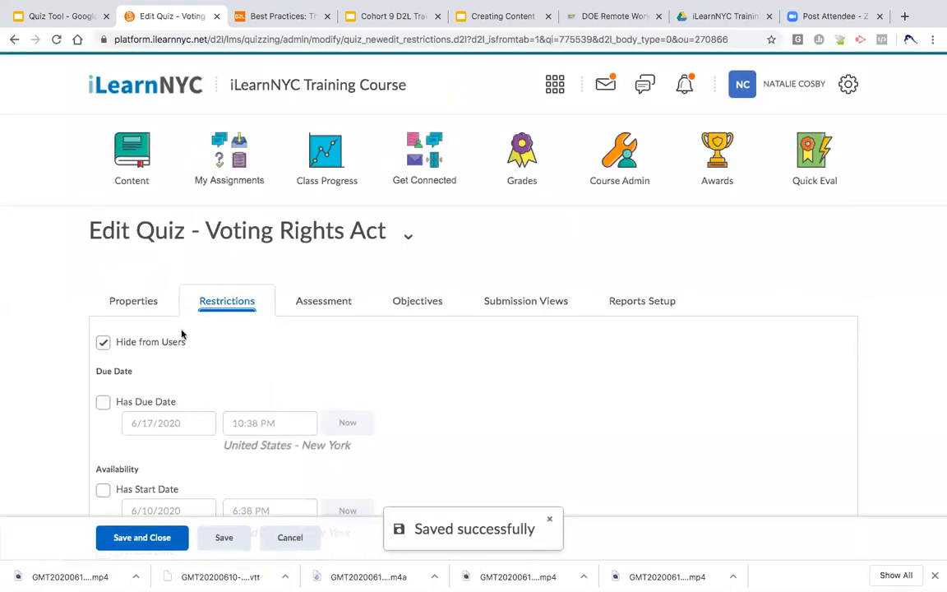
- Make the quiz visible to users and review its due date and availability options
left_click(103, 345)
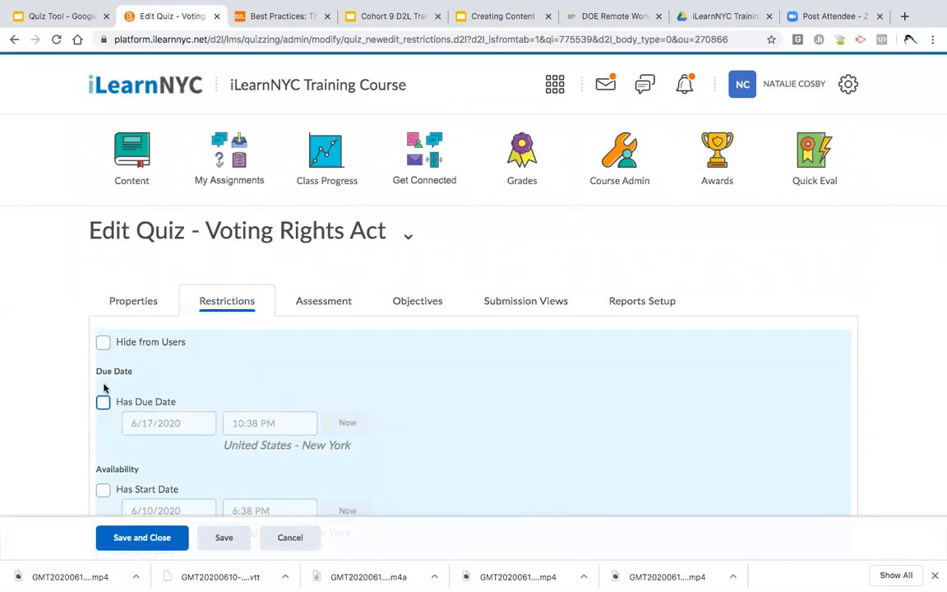
scroll(193, 431, "down", 5)
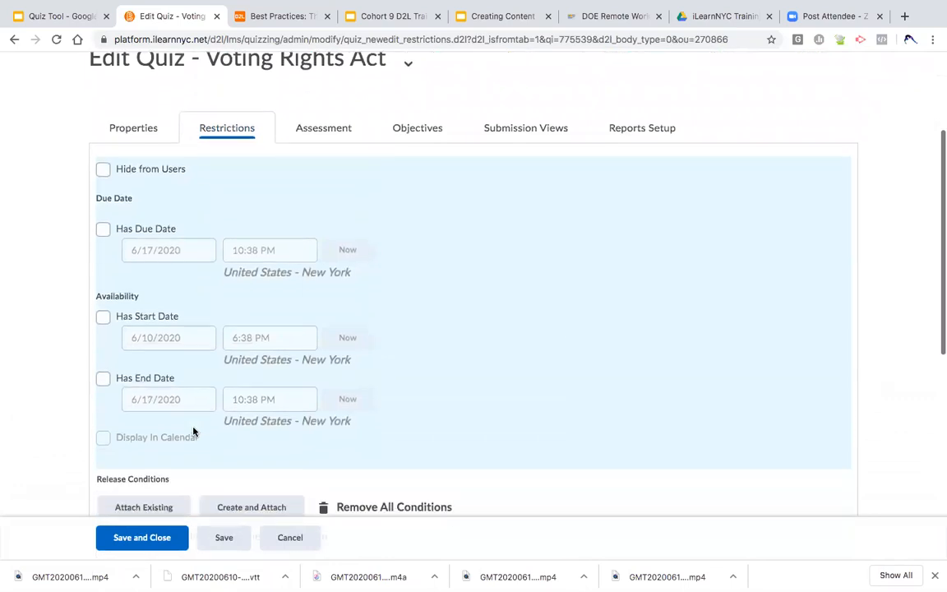
scroll(193, 429, "down", 2)
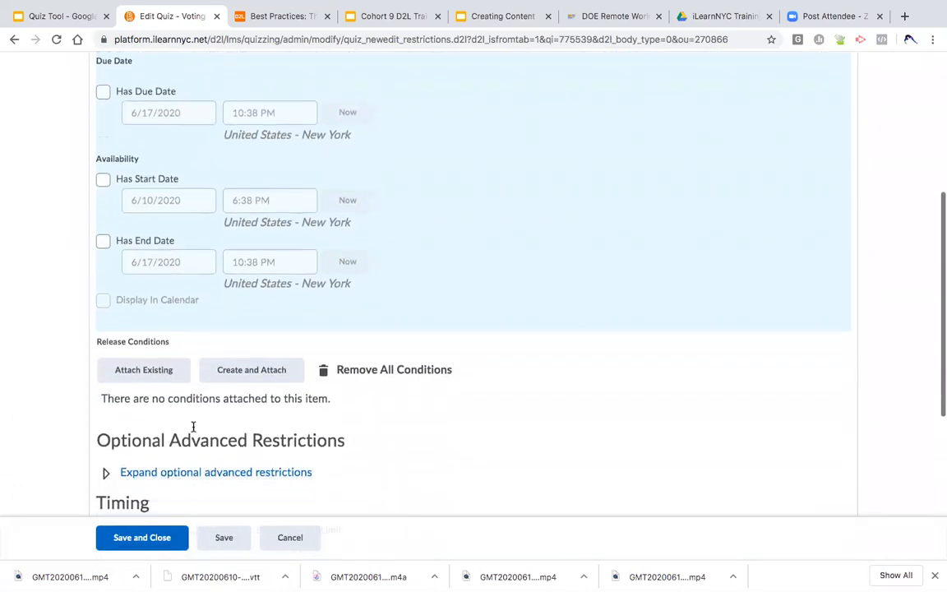
- Examine the existing release conditions available to attach to the quiz and the tools they can be filtered by
left_click(144, 362)
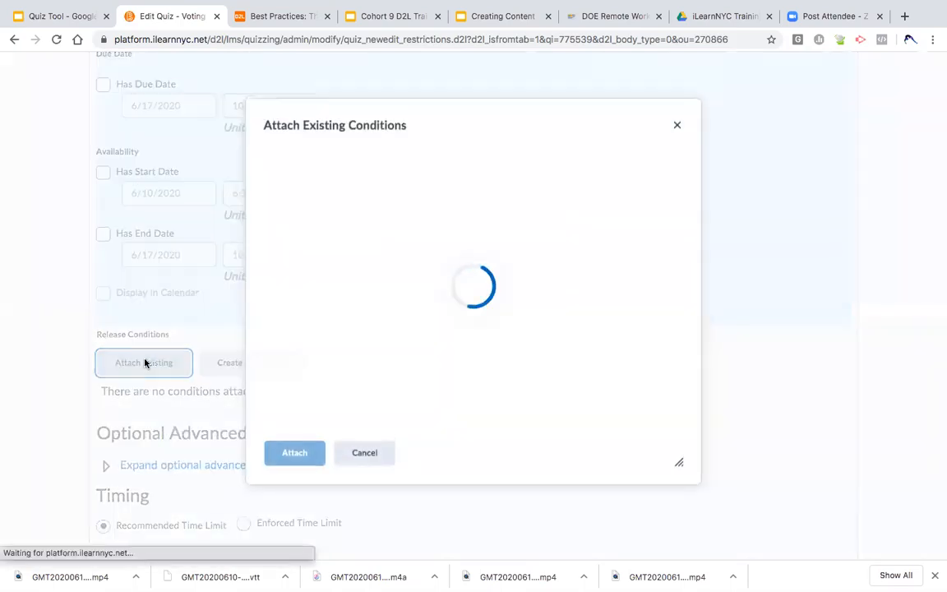
left_click(345, 181)
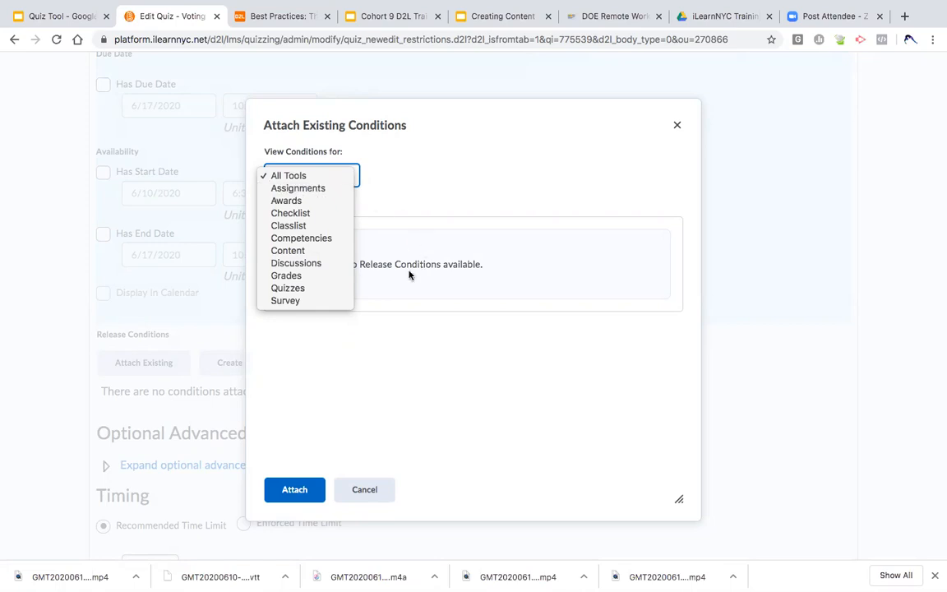
left_click(679, 125)
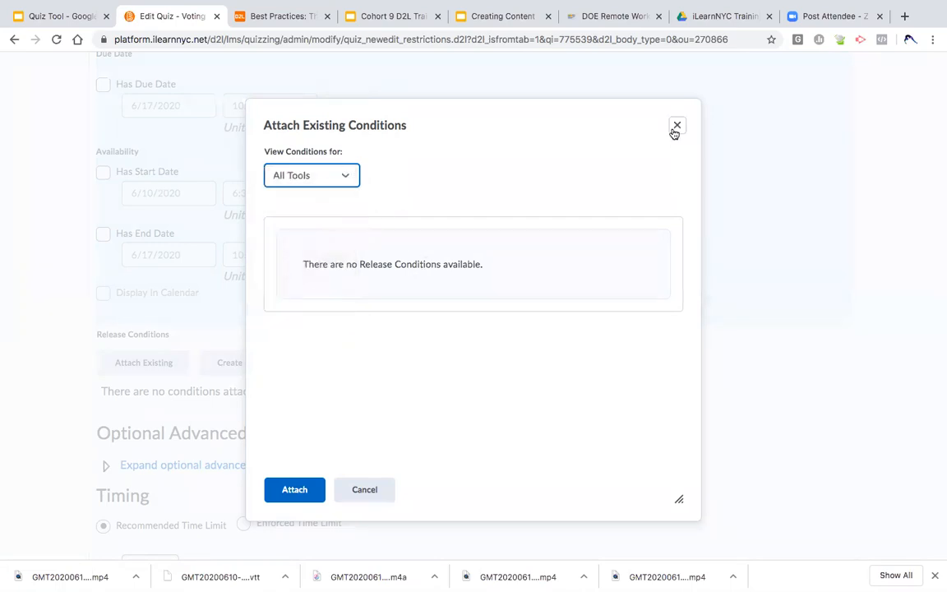
left_click(366, 486)
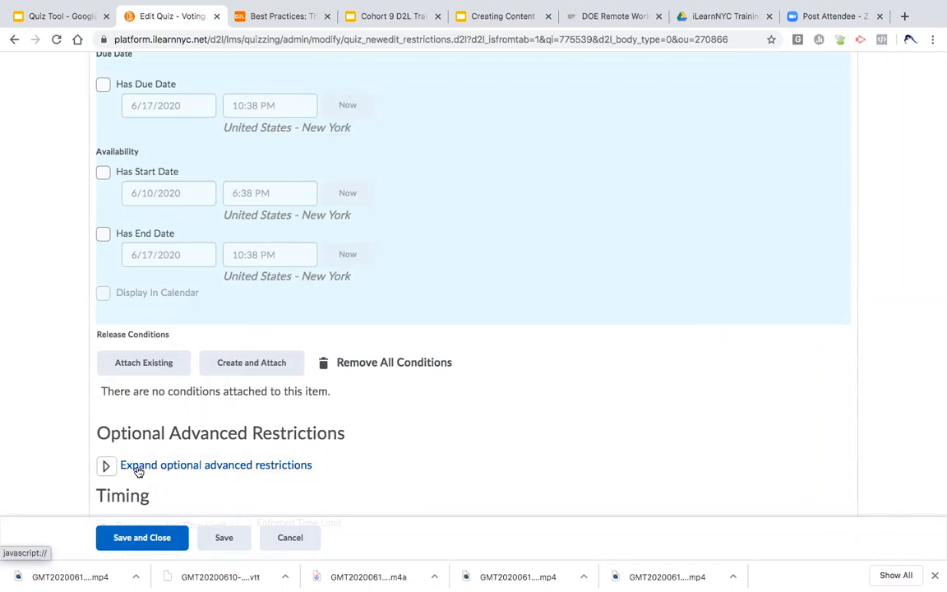
- Allow only users with special access to see the quiz and open the special access setup for adding users
scroll(147, 428, "down", 3)
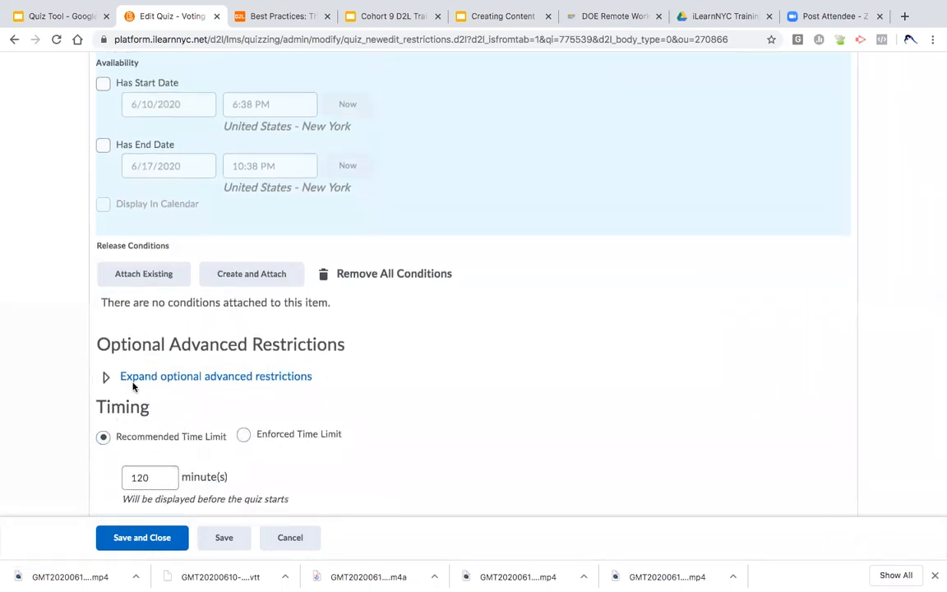
left_click(143, 485)
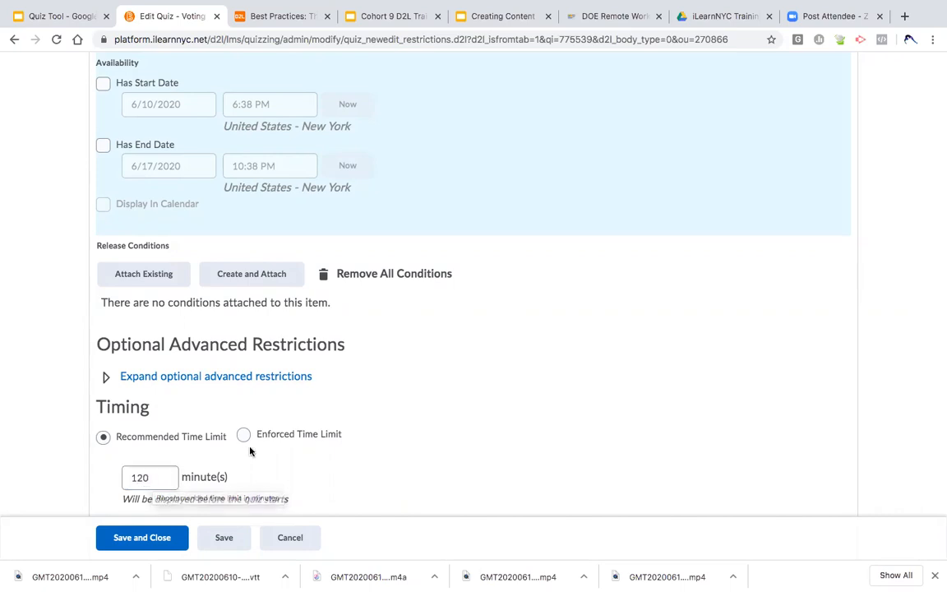
scroll(244, 446, "down", 5)
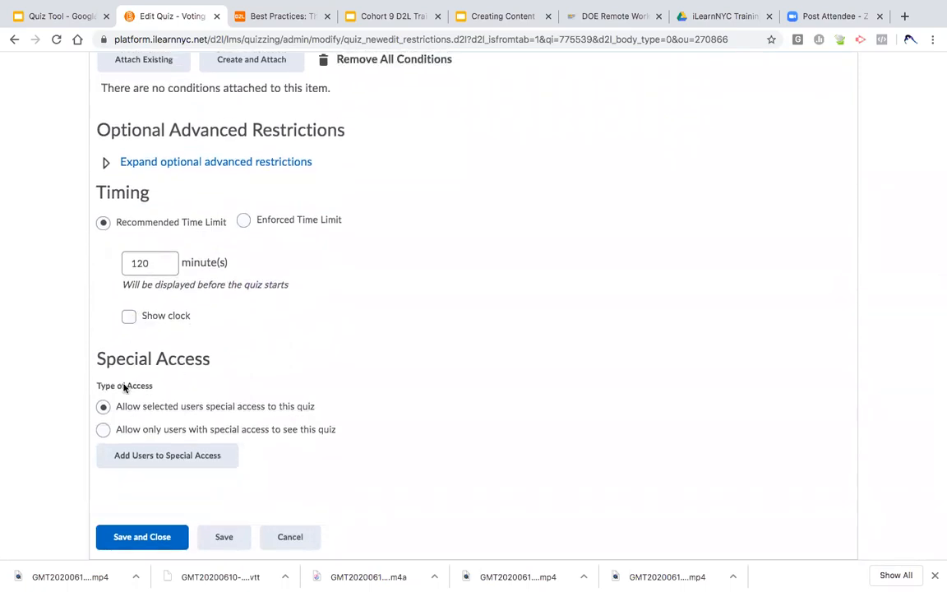
left_click(103, 429)
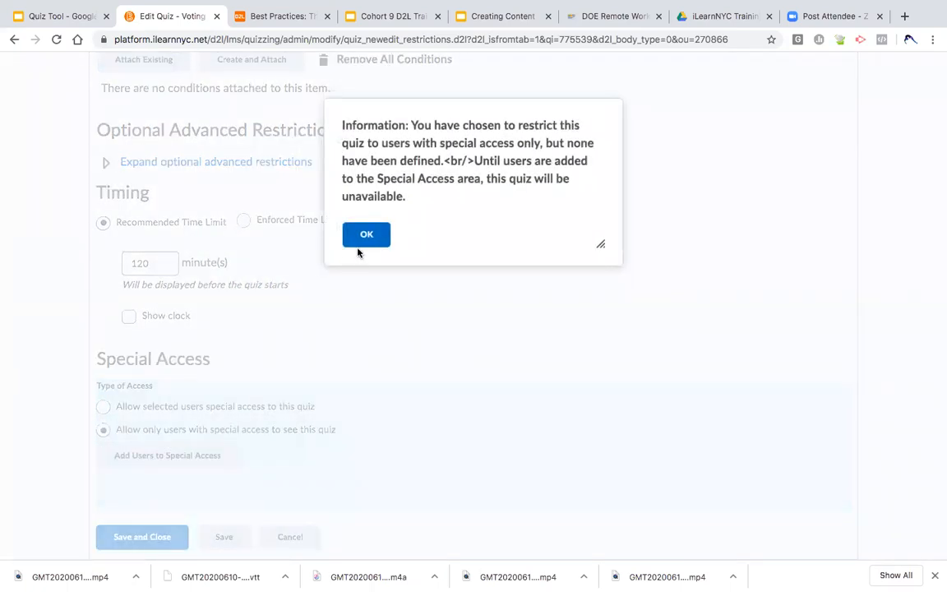
left_click(362, 244)
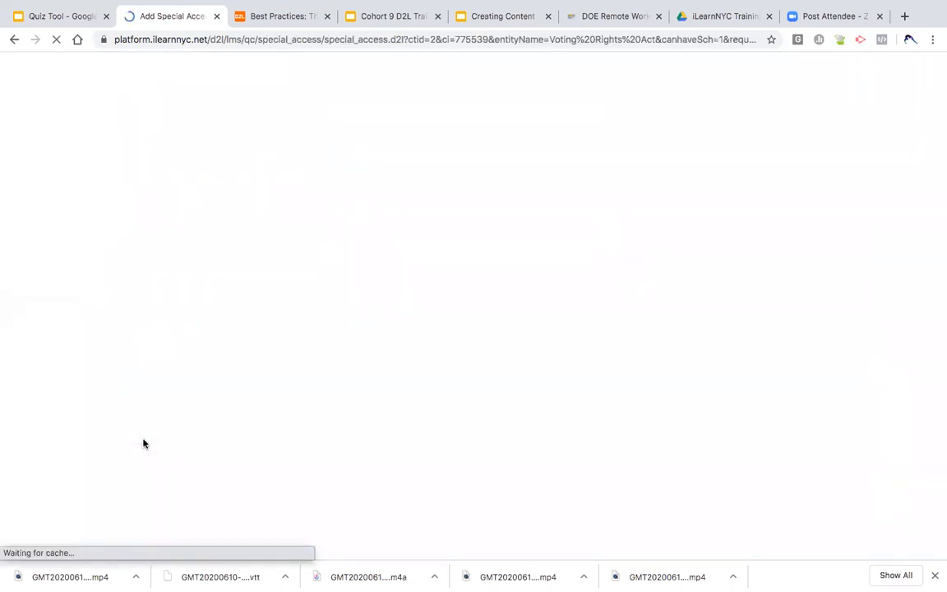
- Grant special access to the quiz for the second user in the list, leaving the special access dates unset
scroll(165, 430, "down", 6)
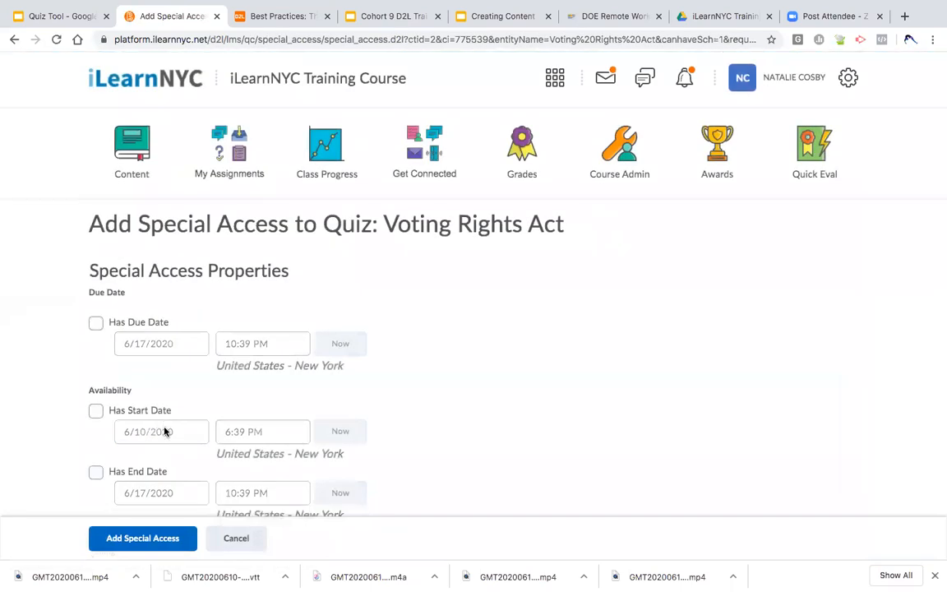
scroll(163, 425, "down", 4)
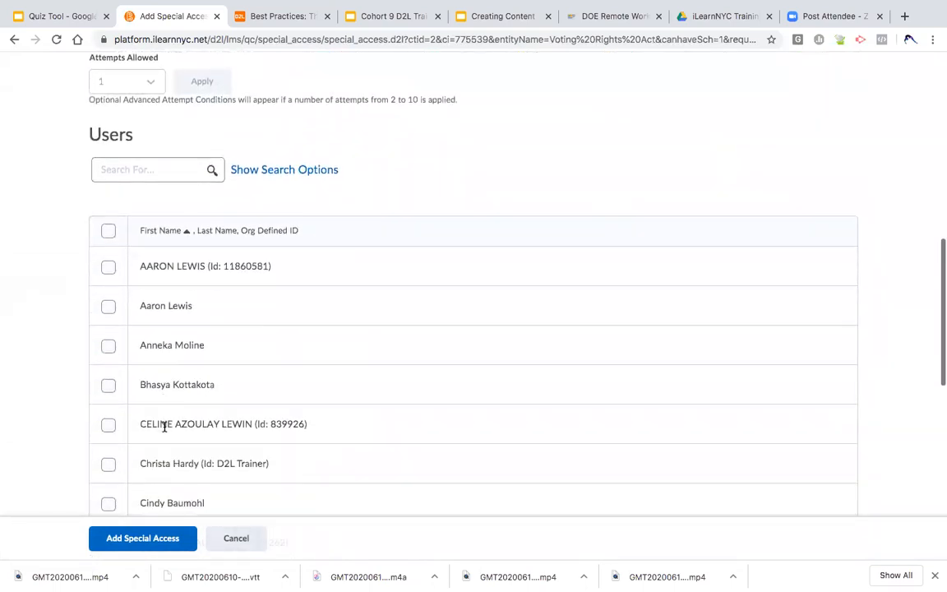
scroll(152, 387, "up", 2)
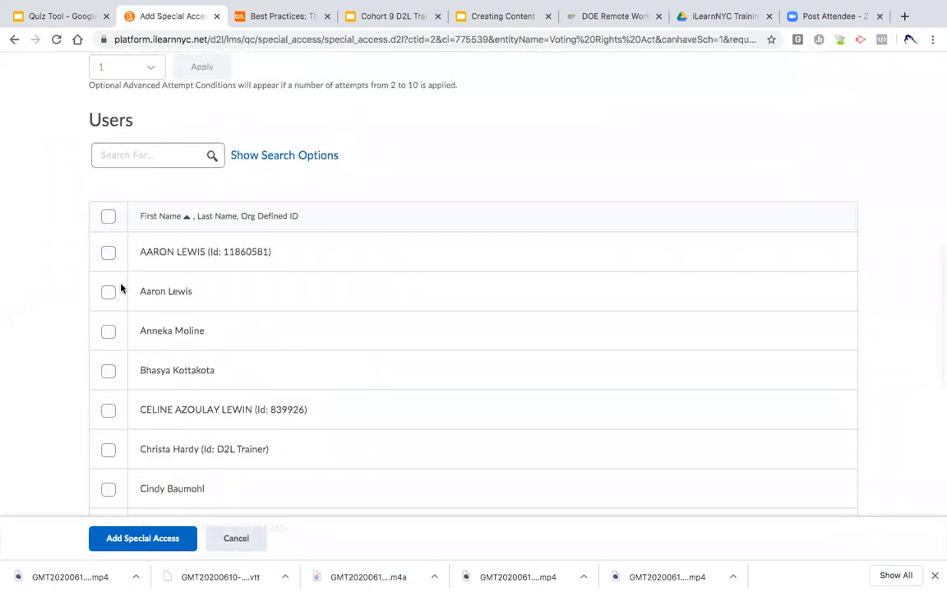
left_click(108, 331)
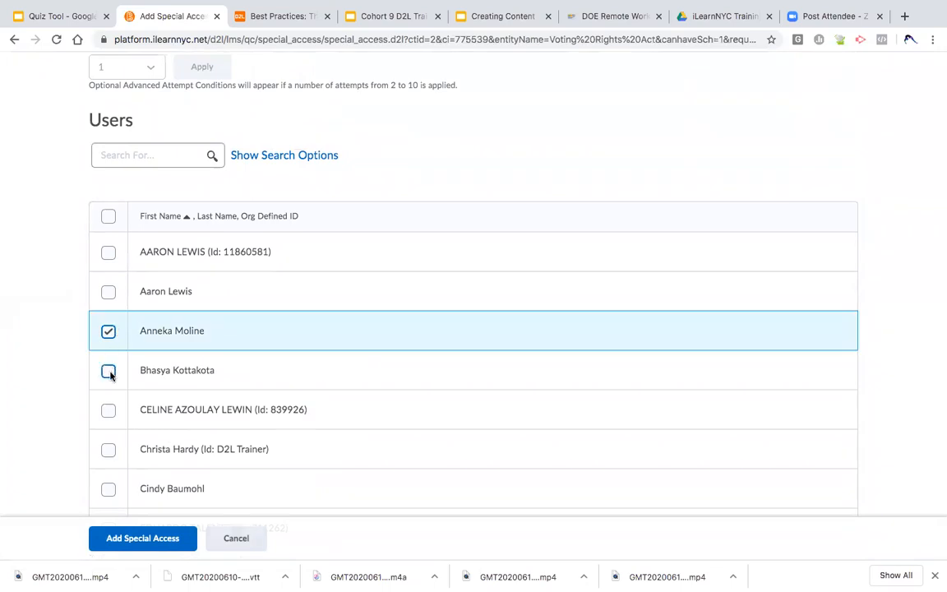
left_click(107, 332)
left_click(108, 293)
scroll(106, 296, "down", 7)
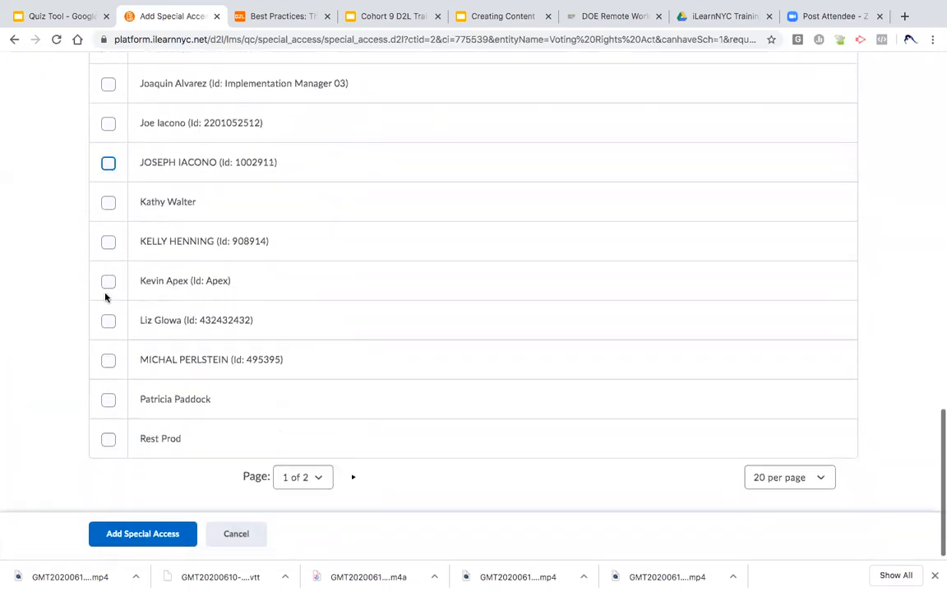
left_click(152, 534)
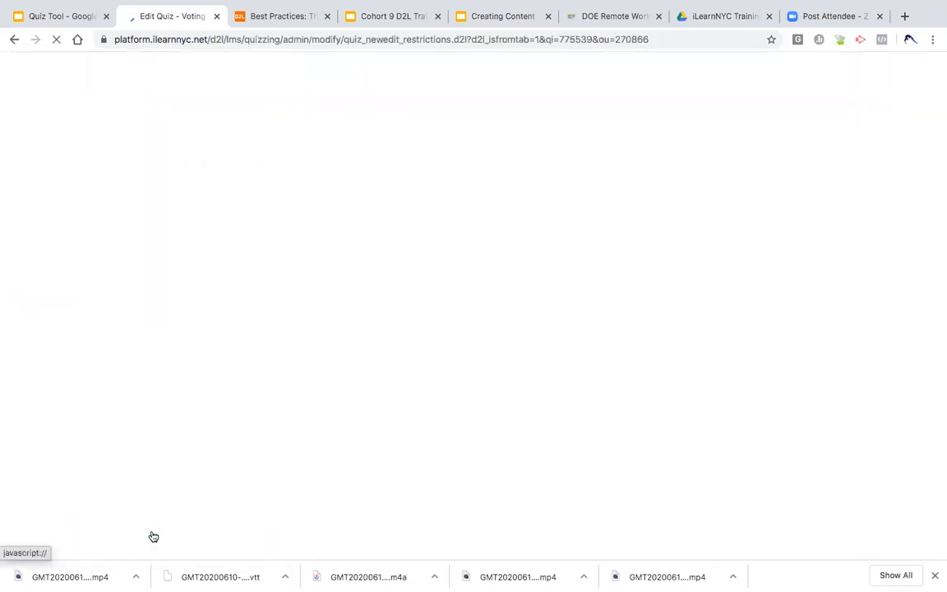
- Review the quiz's timing and special access restrictions
scroll(195, 438, "down", 5)
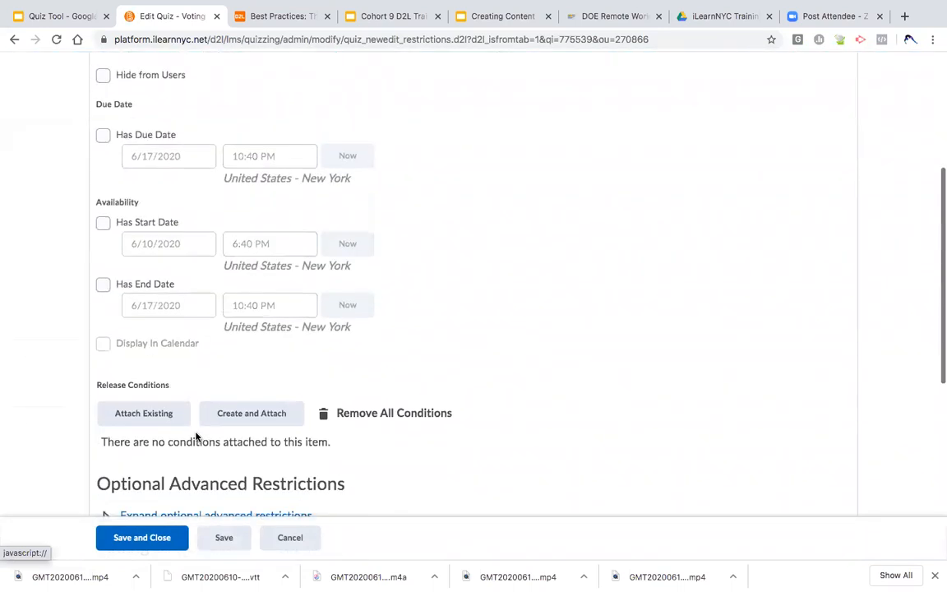
scroll(195, 437, "down", 4)
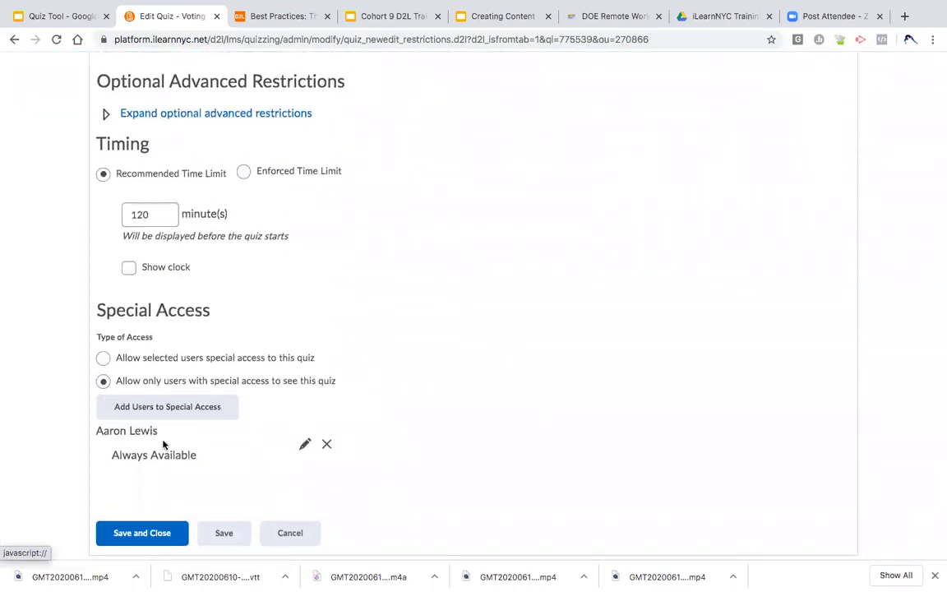
left_click(146, 223)
scroll(147, 225, "down", 1)
left_click(169, 304)
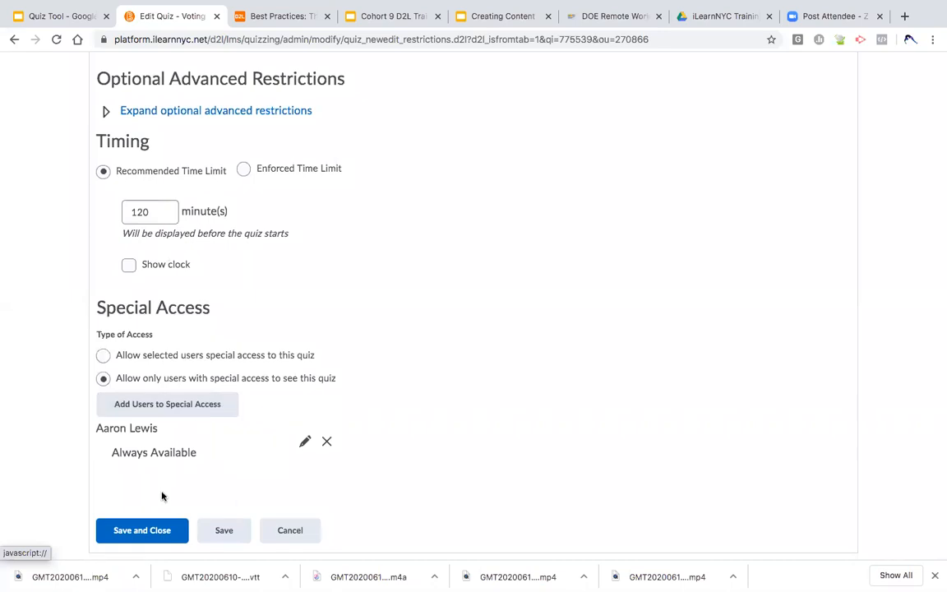
- In the quiz's assessment settings, allow attempts to be set as graded immediately upon completion
scroll(229, 390, "up", 8)
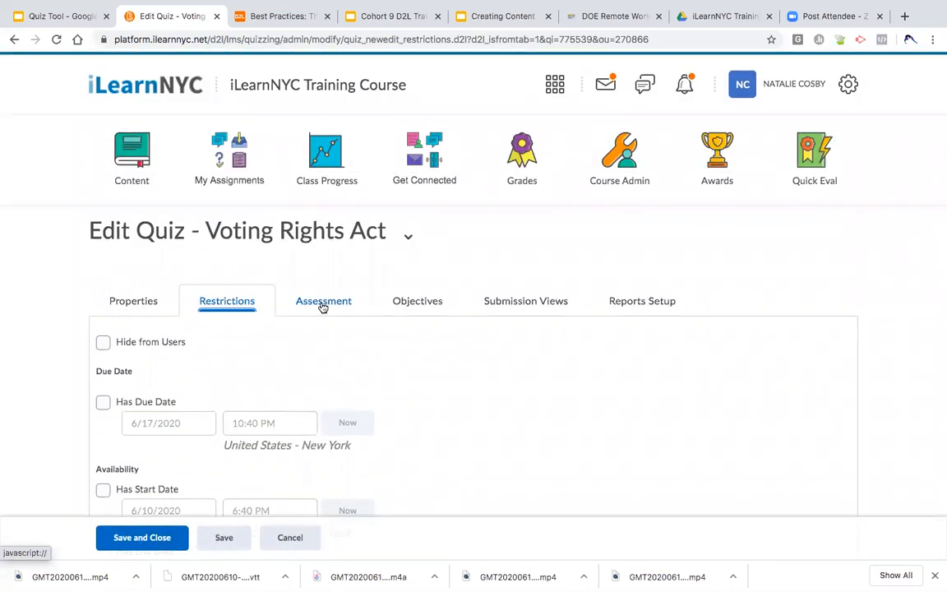
left_click(323, 303)
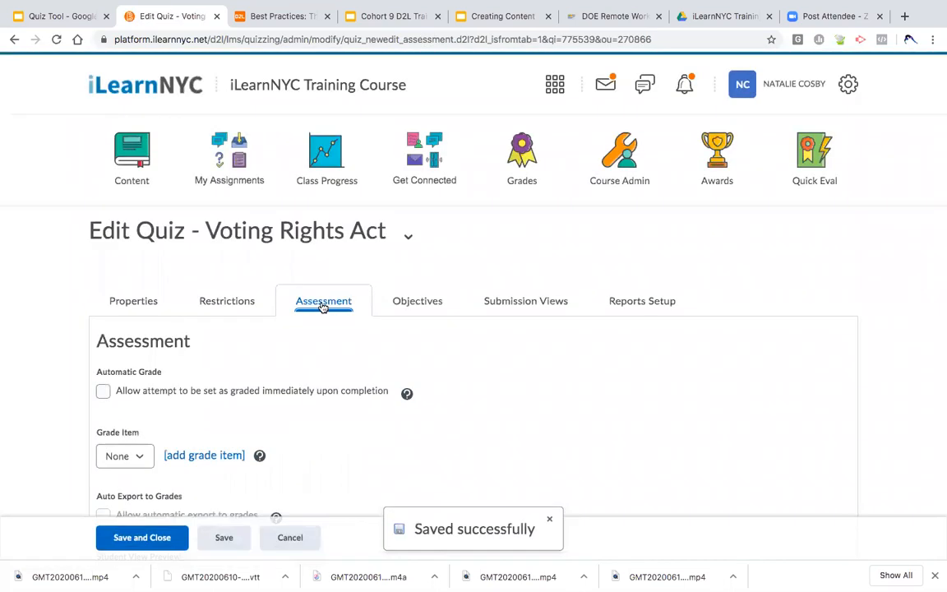
left_click(104, 393)
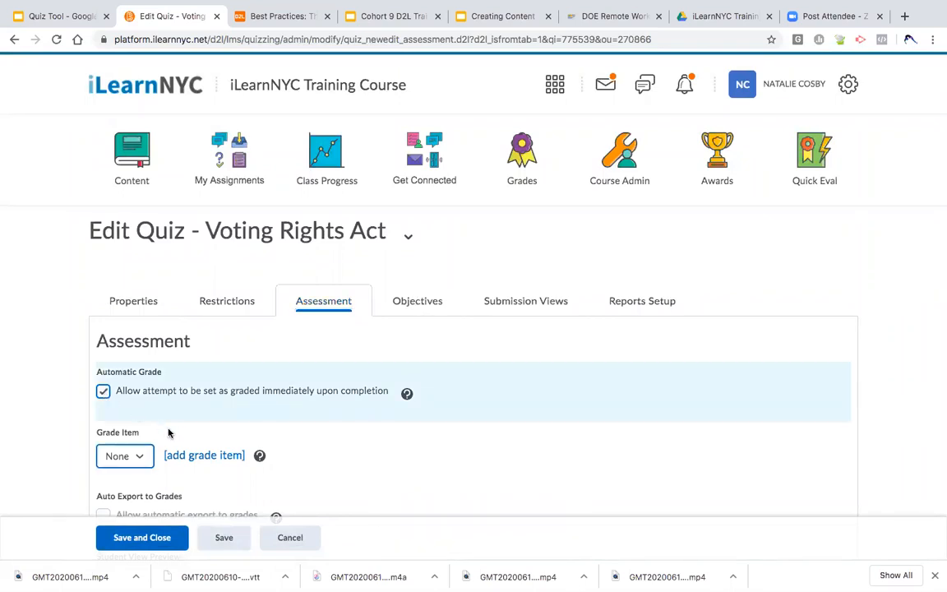
- Set the number of attempts allowed for the quiz to 3
scroll(173, 435, "down", 2)
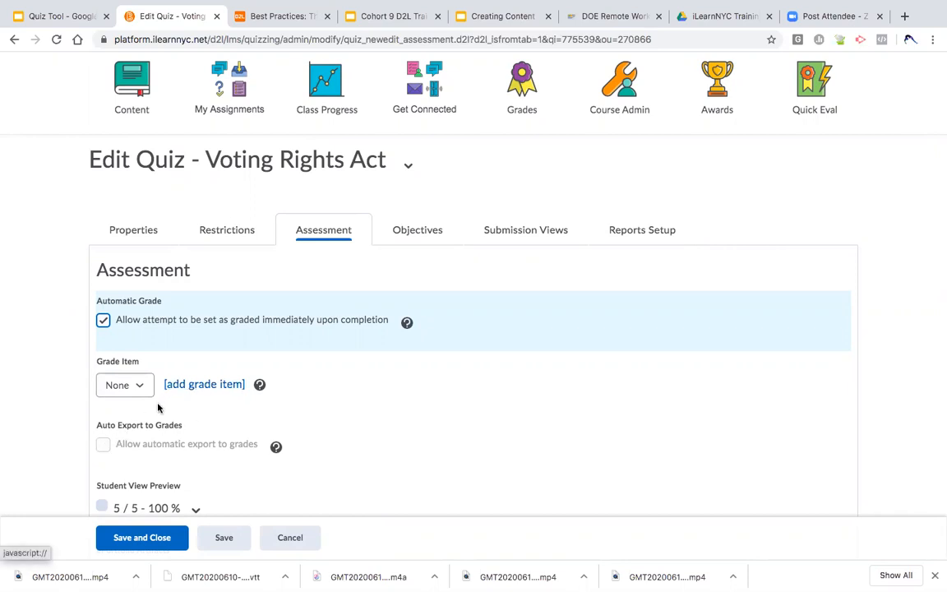
scroll(151, 419, "down", 2)
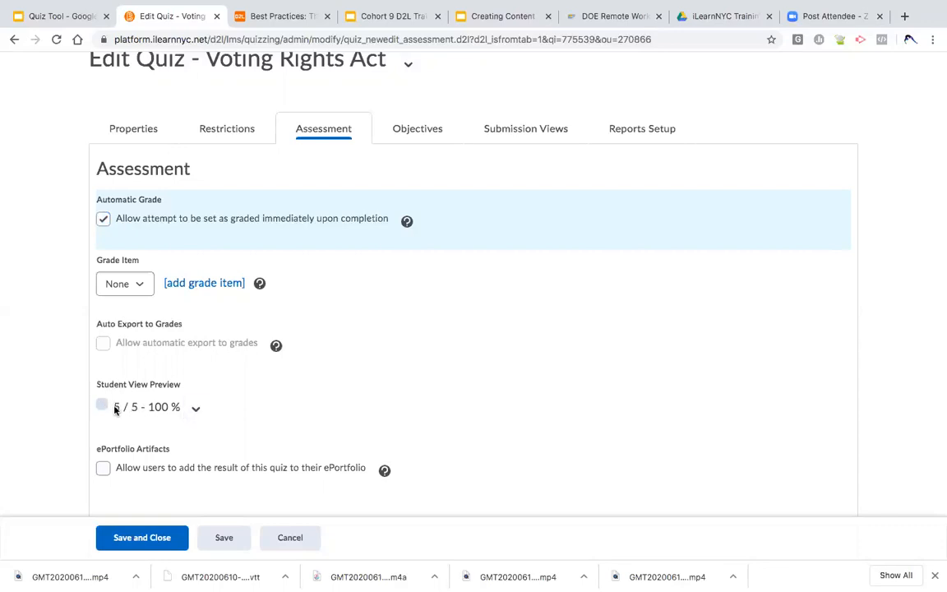
scroll(100, 407, "down", 5)
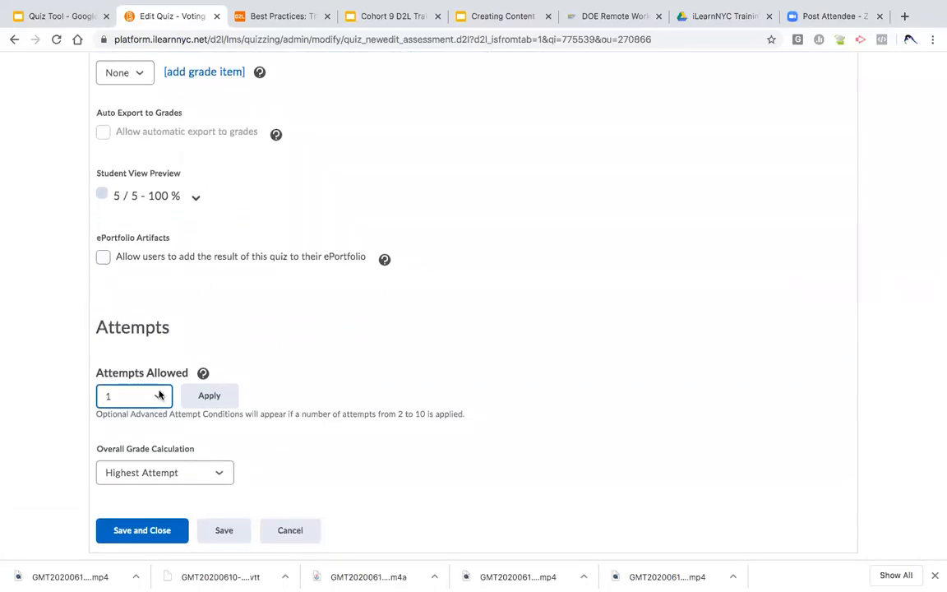
left_click(159, 395)
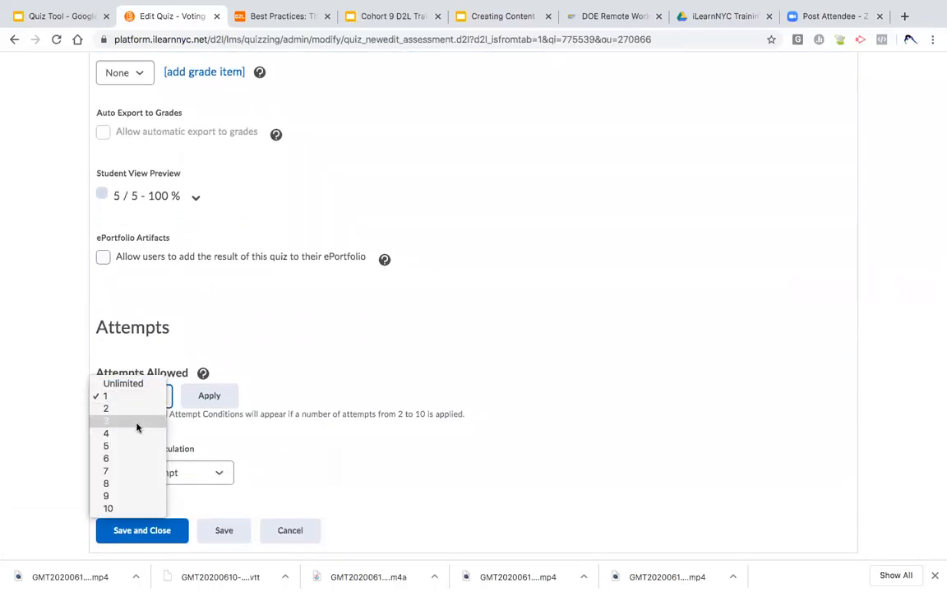
left_click(138, 424)
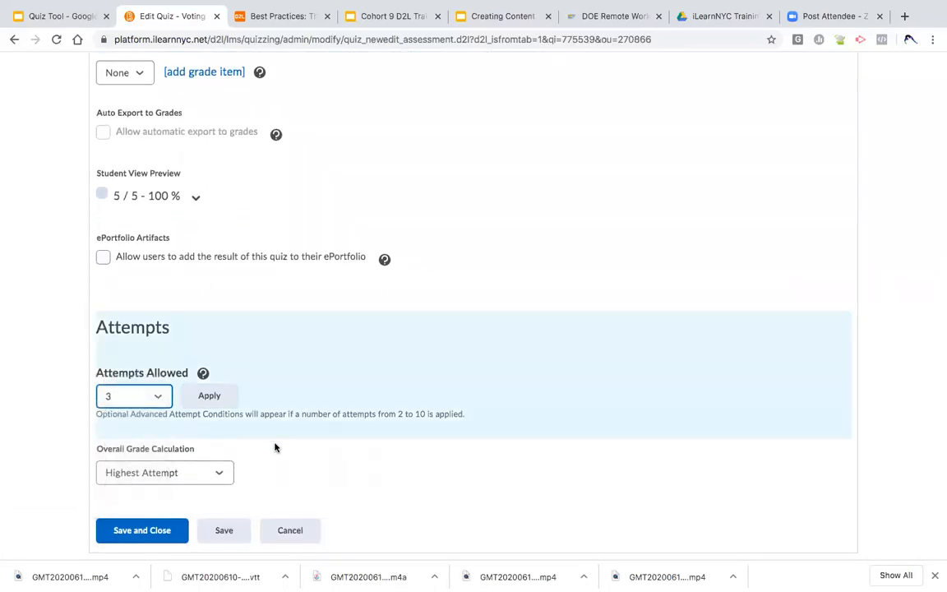
- Check the overall grade calculation options, keep Highest Attempt, and save and close the quiz
left_click(217, 475)
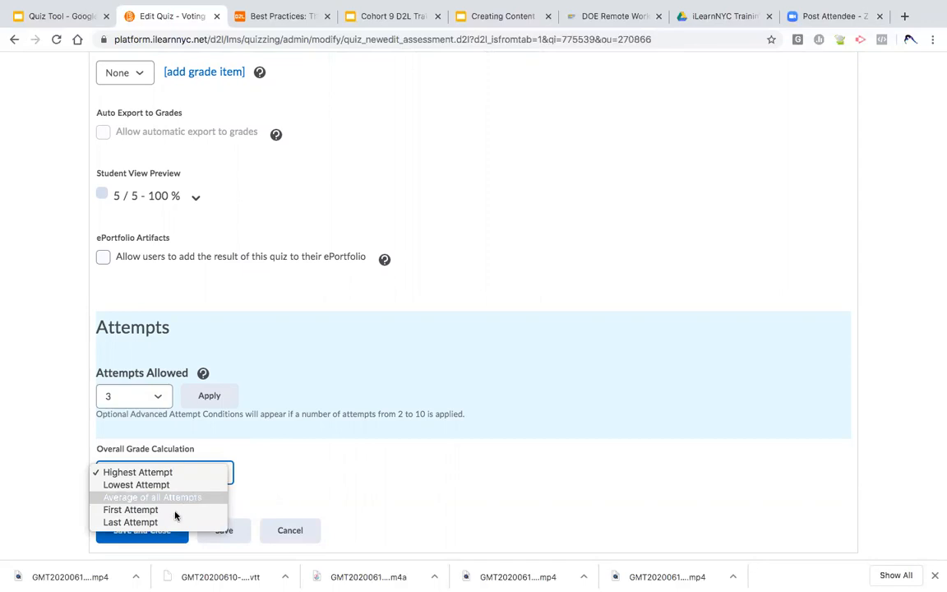
left_click(288, 460)
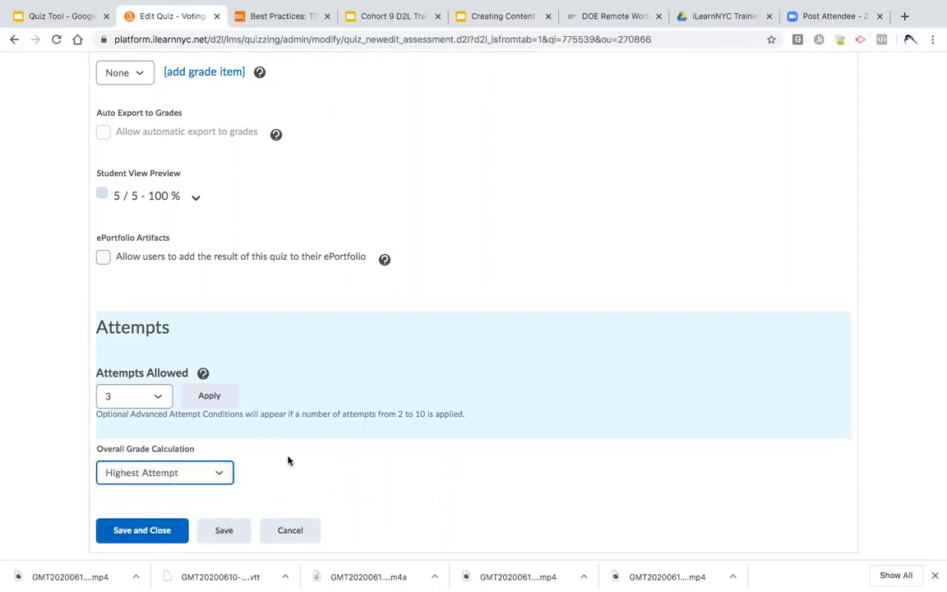
left_click(141, 531)
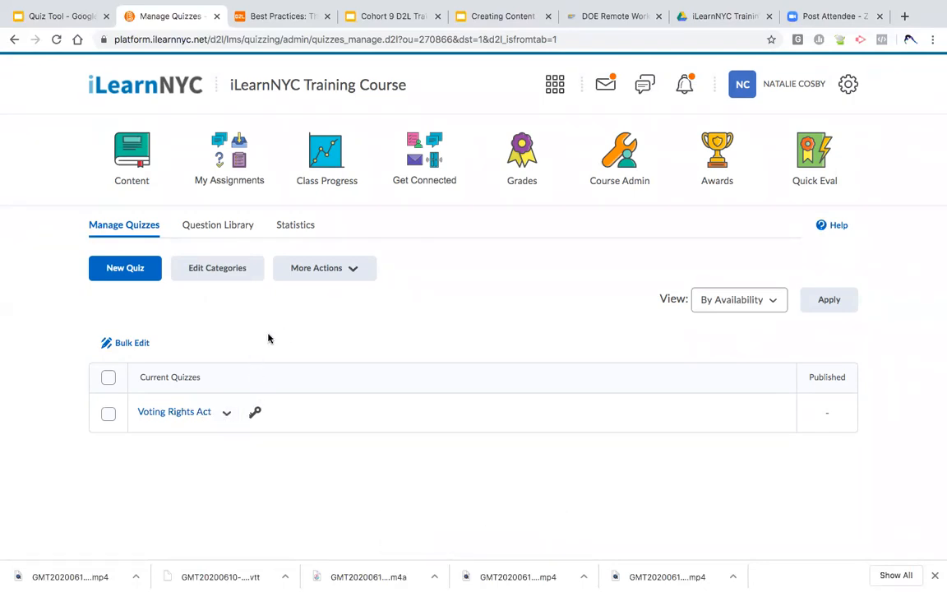
- Open quiz reordering and save the order with Voting Rights Act at sort order 1
left_click(330, 277)
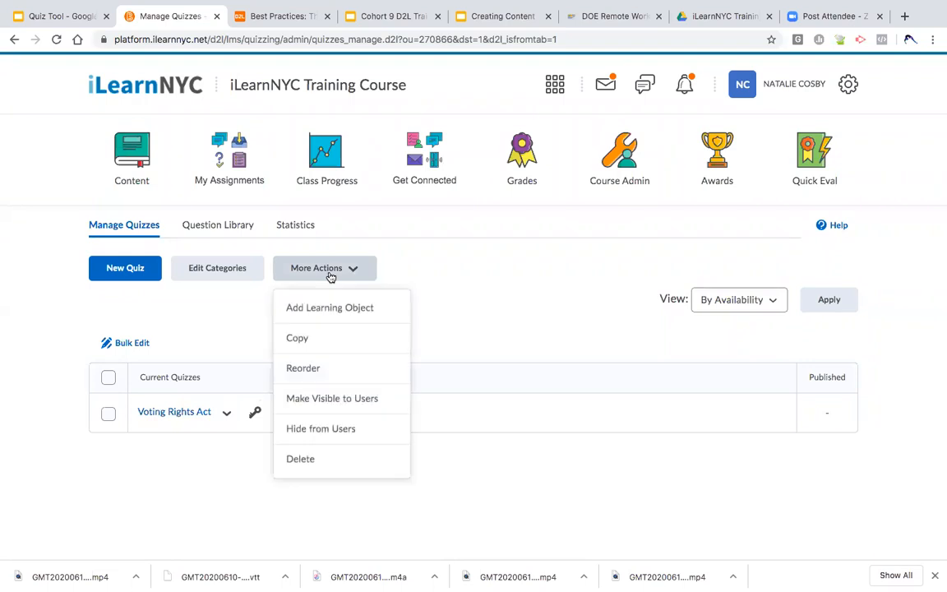
left_click(295, 372)
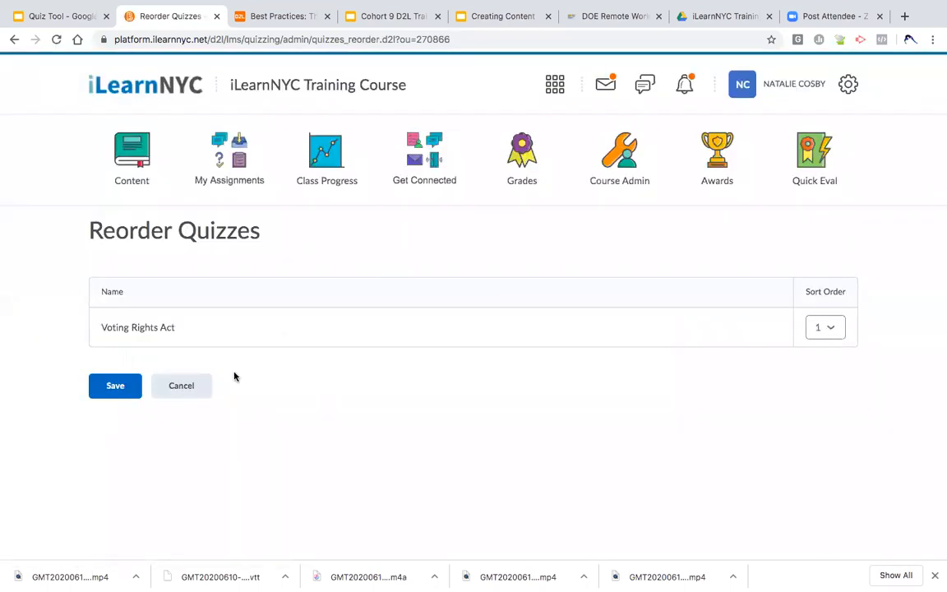
left_click(113, 393)
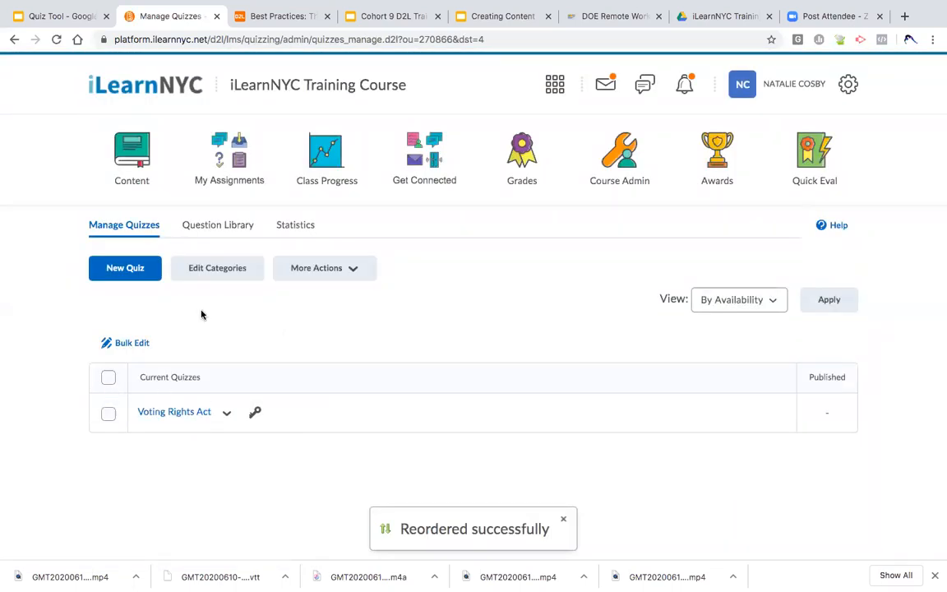
- Go to the course homepage and open the "Civil Rights Project!" announcement for editing
left_click(280, 84)
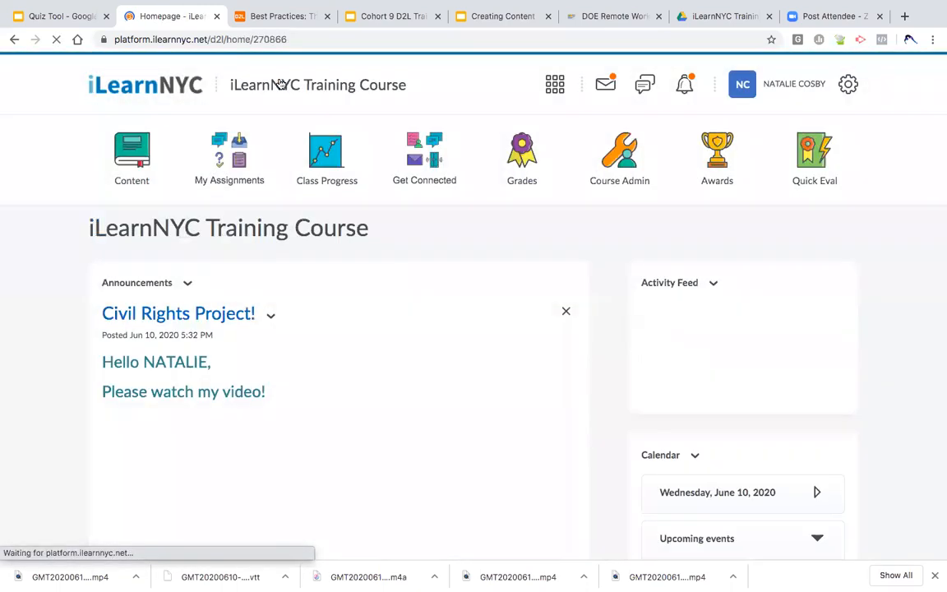
left_click(271, 314)
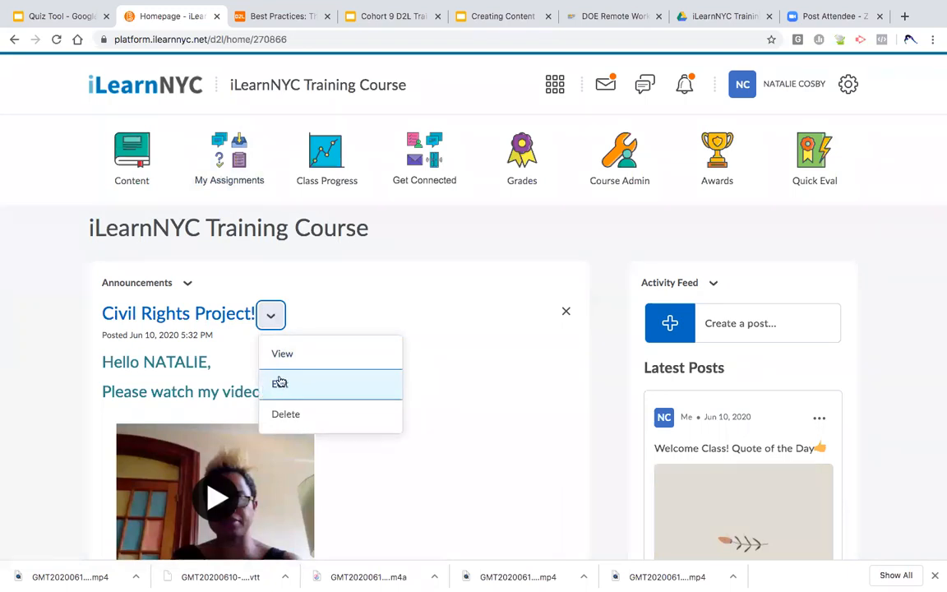
left_click(281, 385)
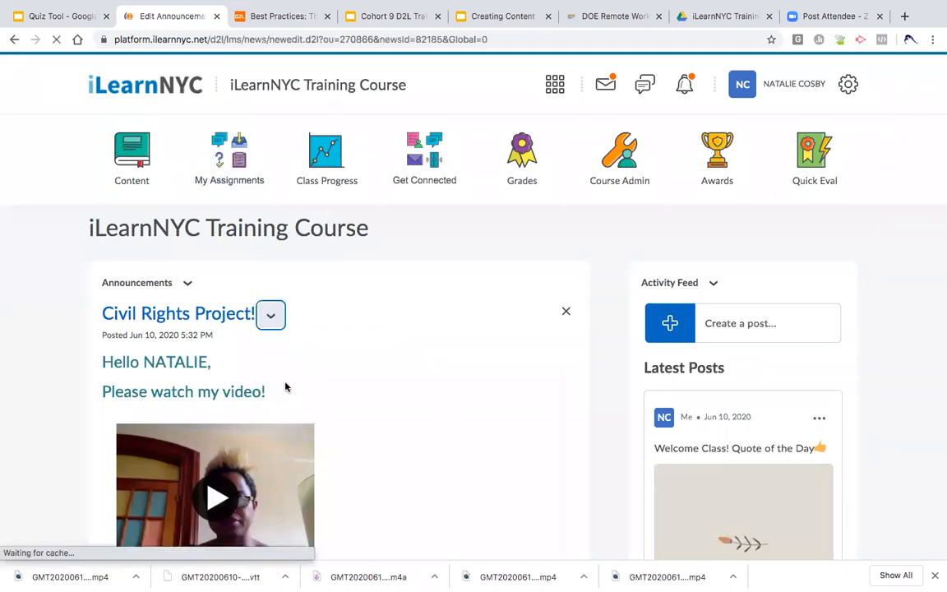
- Add a new line reading "Take Quiz:" below the Voting Rights Timeline Project link in the announcement content
scroll(286, 386, "down", 5)
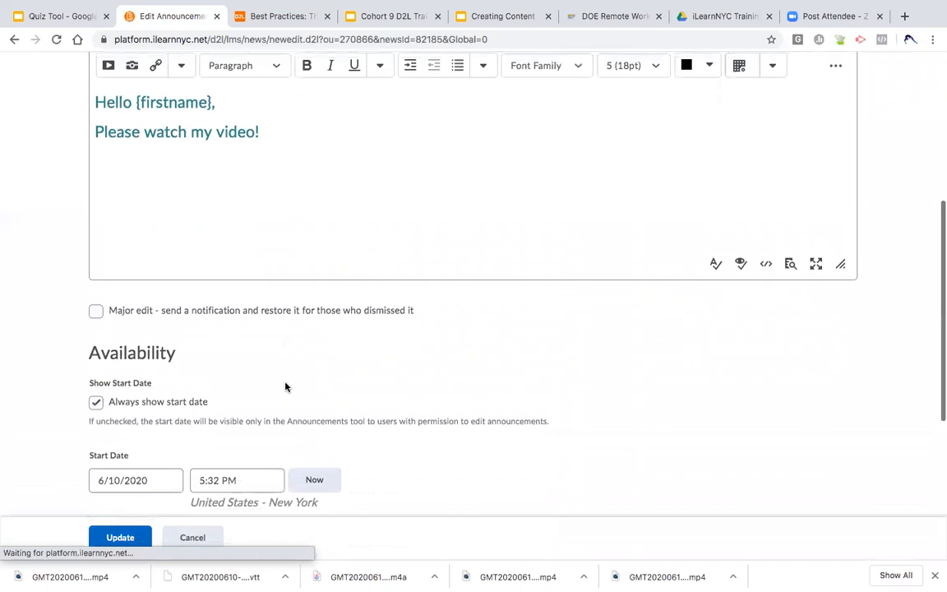
scroll(285, 386, "up", 3)
scroll(210, 330, "down", 3)
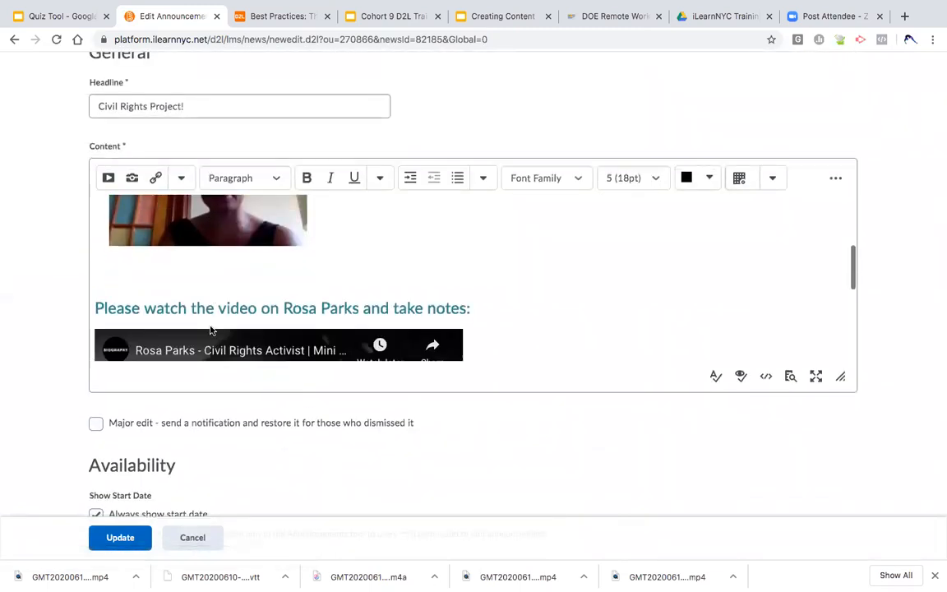
scroll(209, 330, "down", 4)
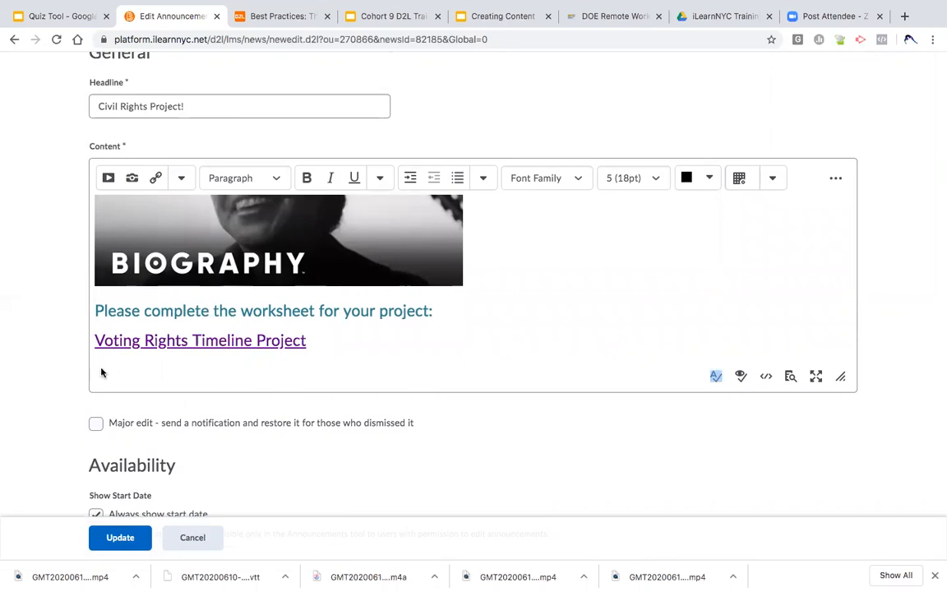
scroll(101, 373, "up", 5)
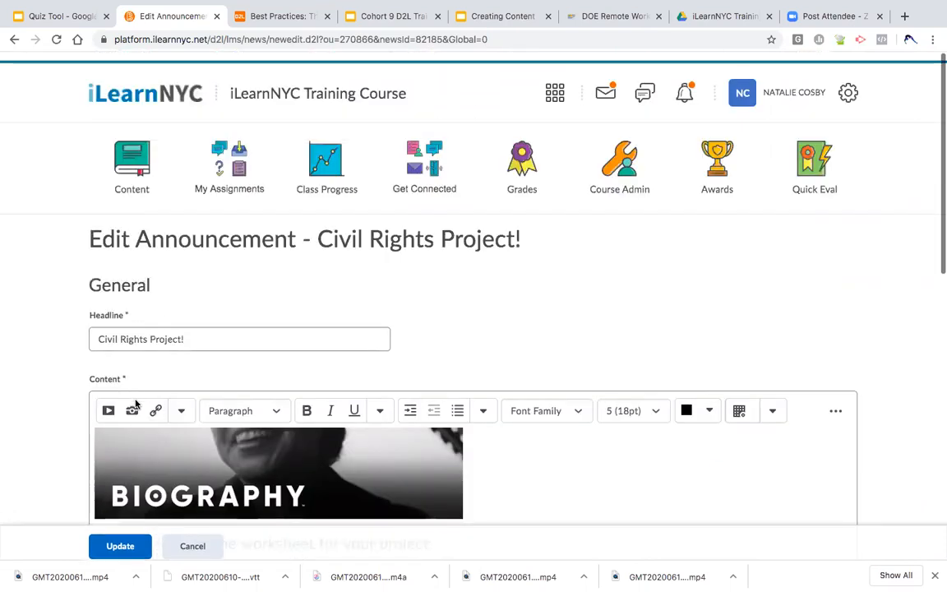
scroll(149, 444, "up", 2)
scroll(149, 444, "down", 10)
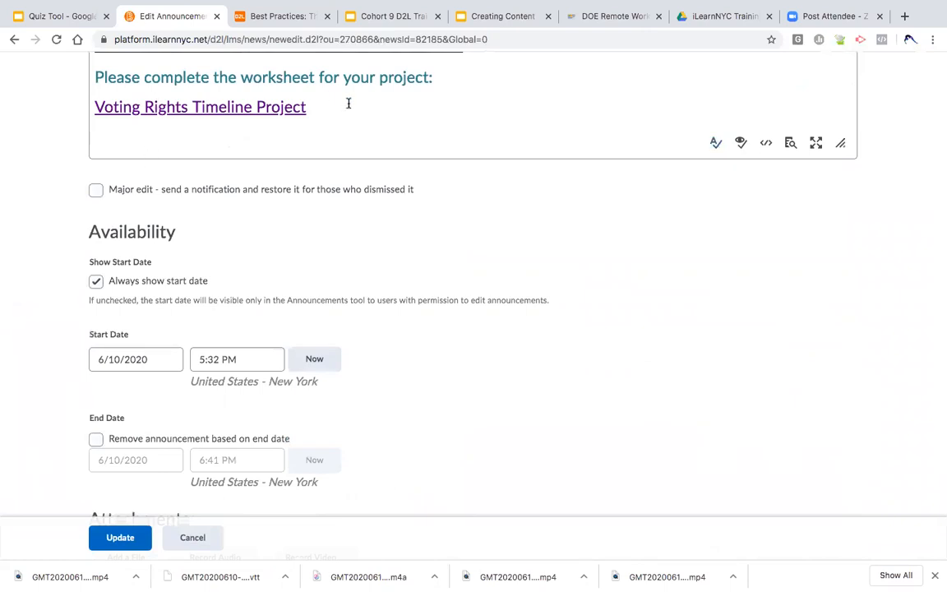
triple_click(322, 110)
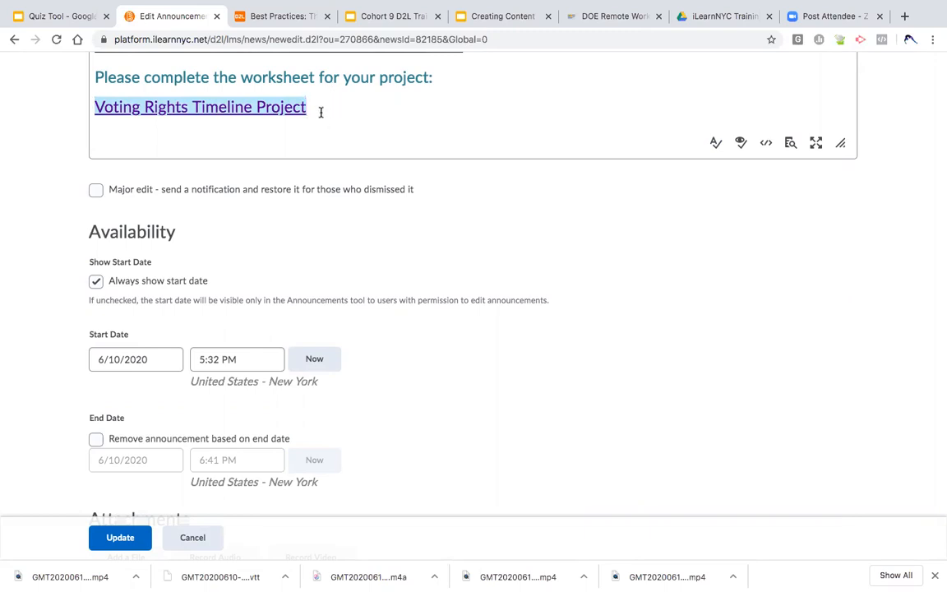
key("Right")
key("Return")
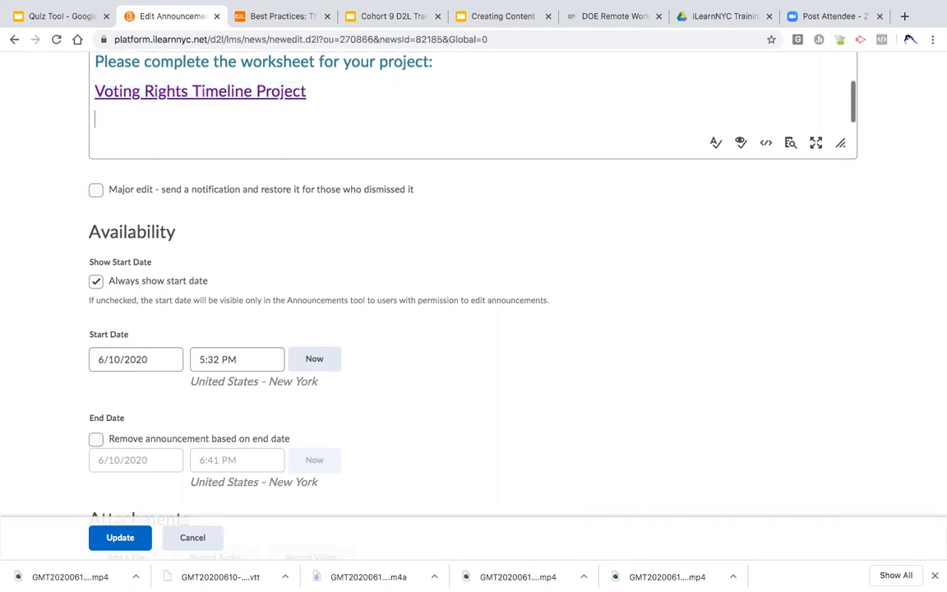
type("Tha")
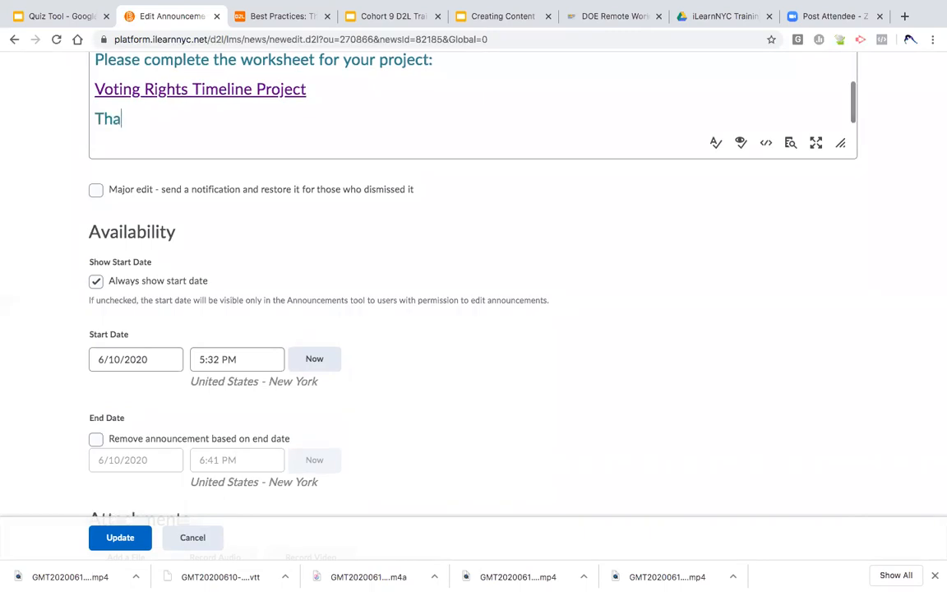
type("ke")
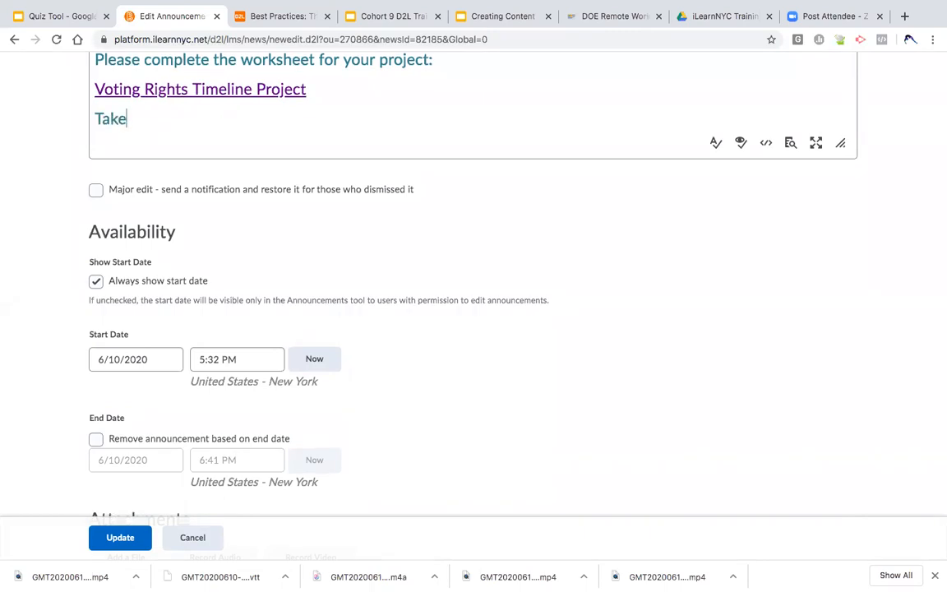
type(" Quiz:")
- Insert a quicklink to the Voting Rights Act quiz after "Take Quiz:" and update the announcement
scroll(321, 115, "down", 5)
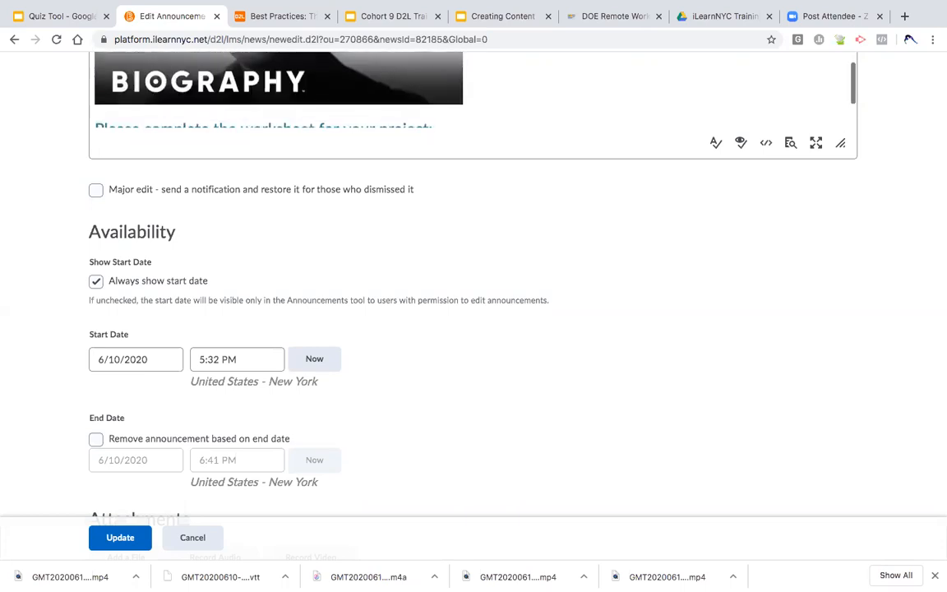
scroll(802, 241, "up", 5)
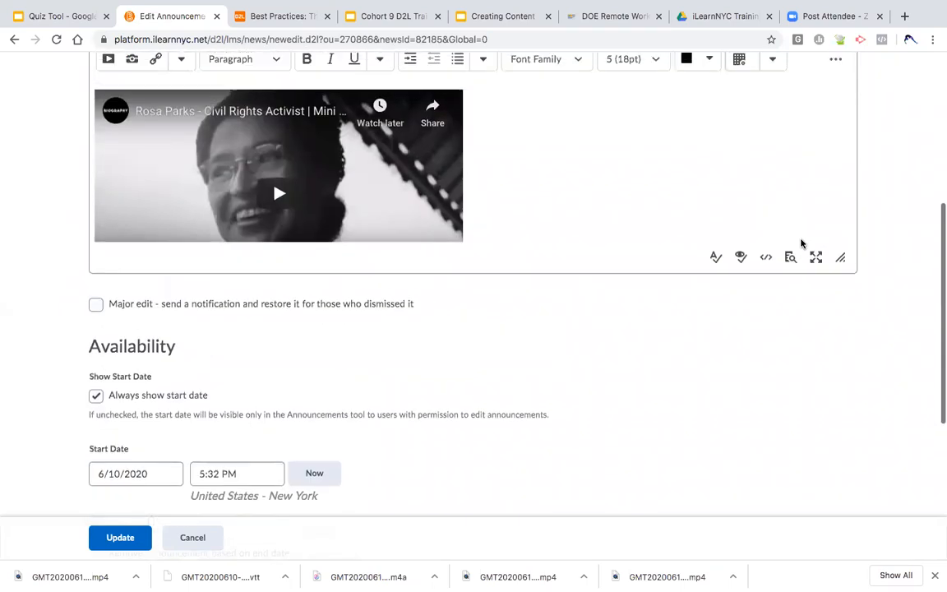
scroll(773, 399, "up", 2)
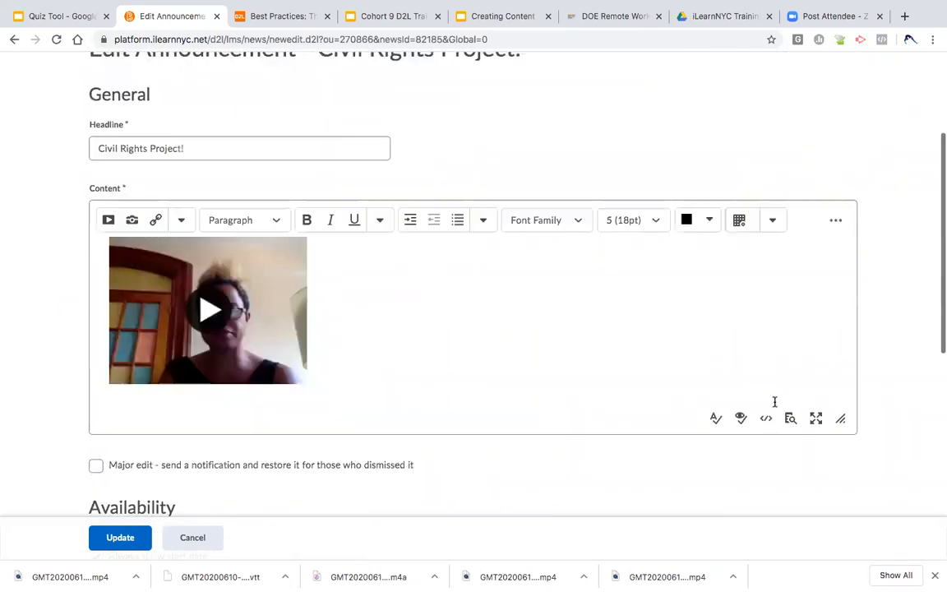
scroll(381, 294, "down", 4)
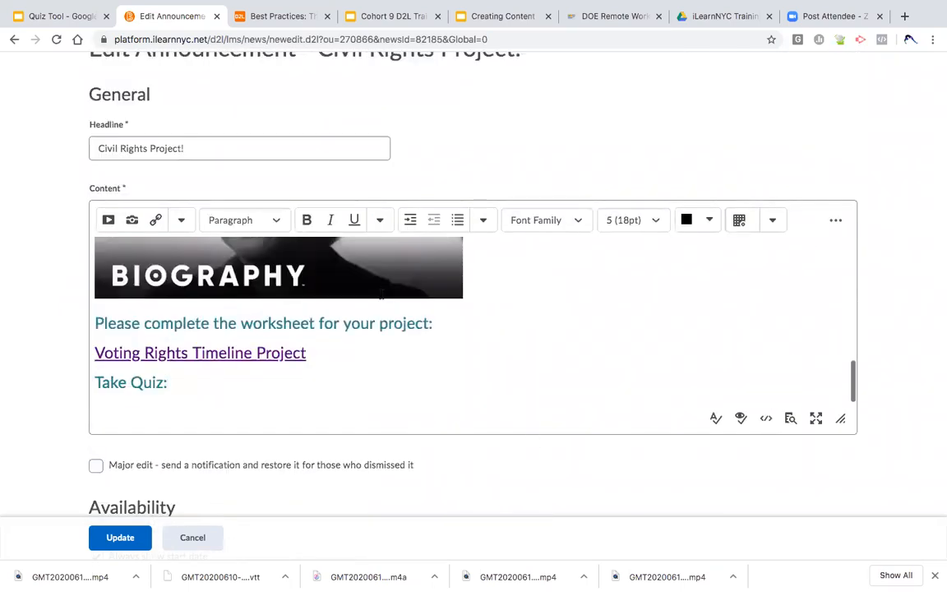
left_click(158, 220)
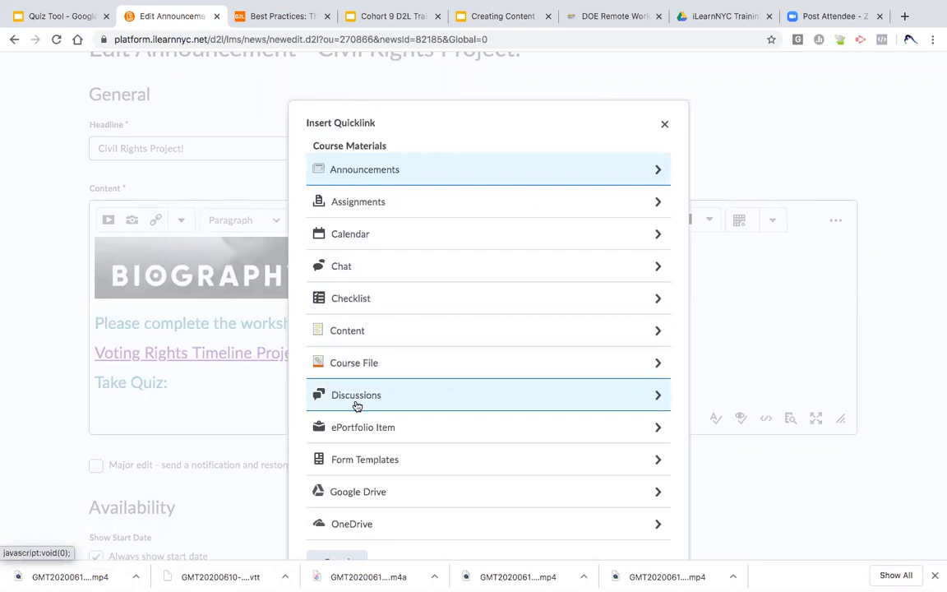
scroll(359, 403, "down", 3)
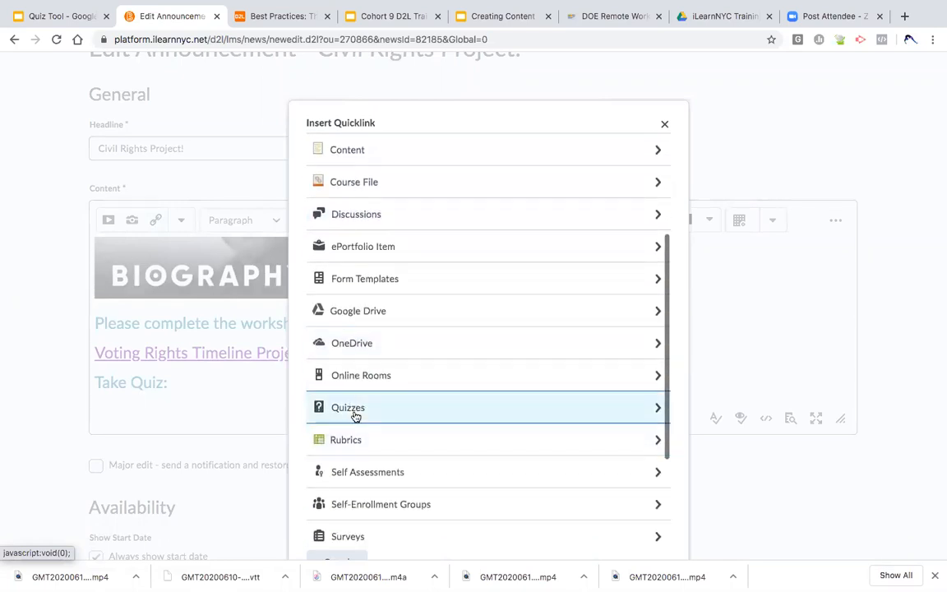
left_click(355, 411)
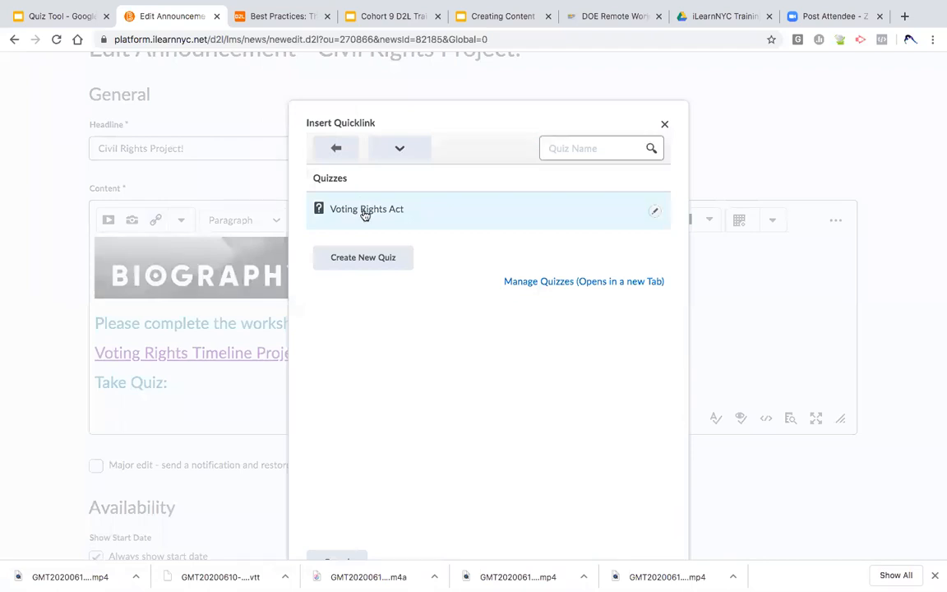
left_click(365, 210)
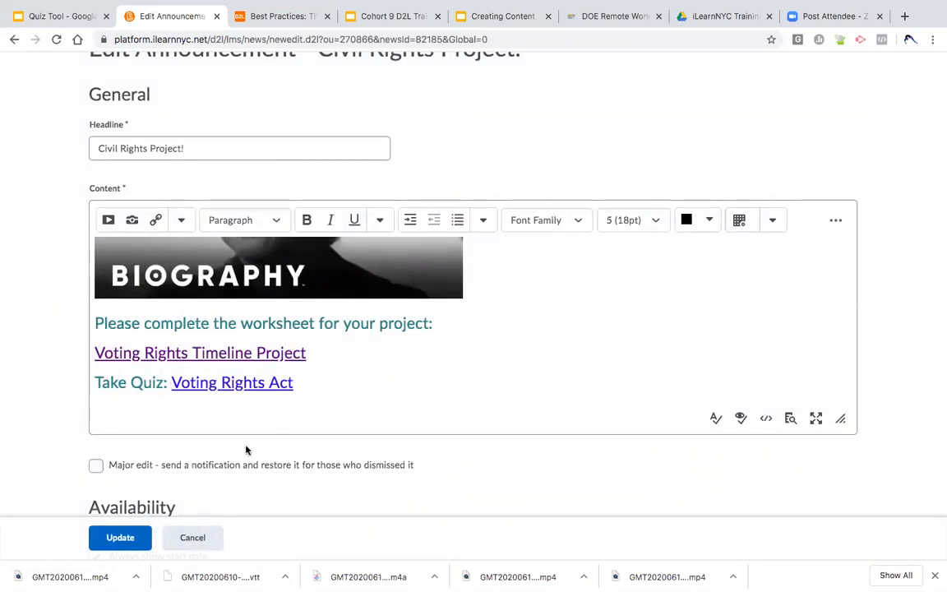
left_click(124, 540)
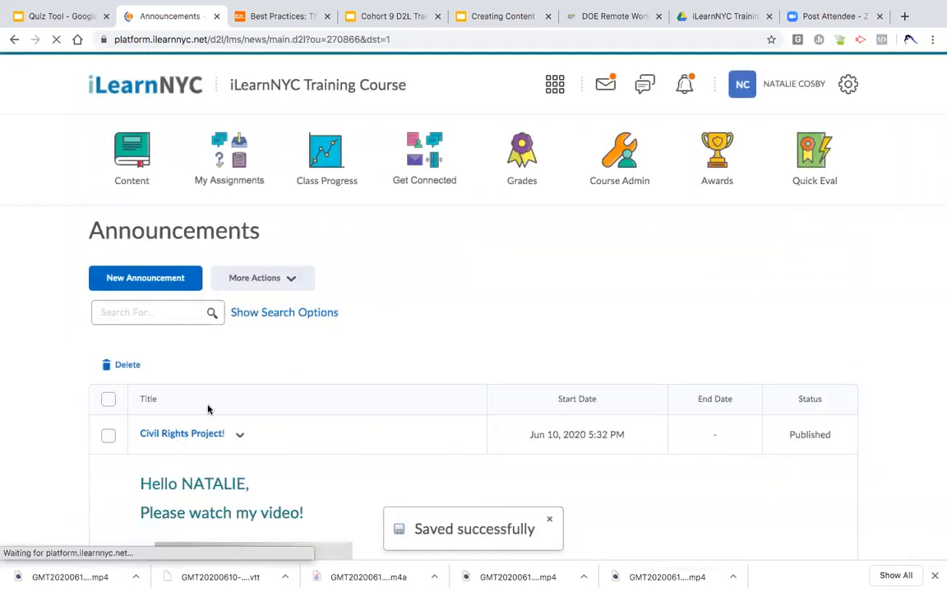
- Return to the course homepage and review the quiz link at the end of the Civil Rights Project! announcement
left_click(254, 87)
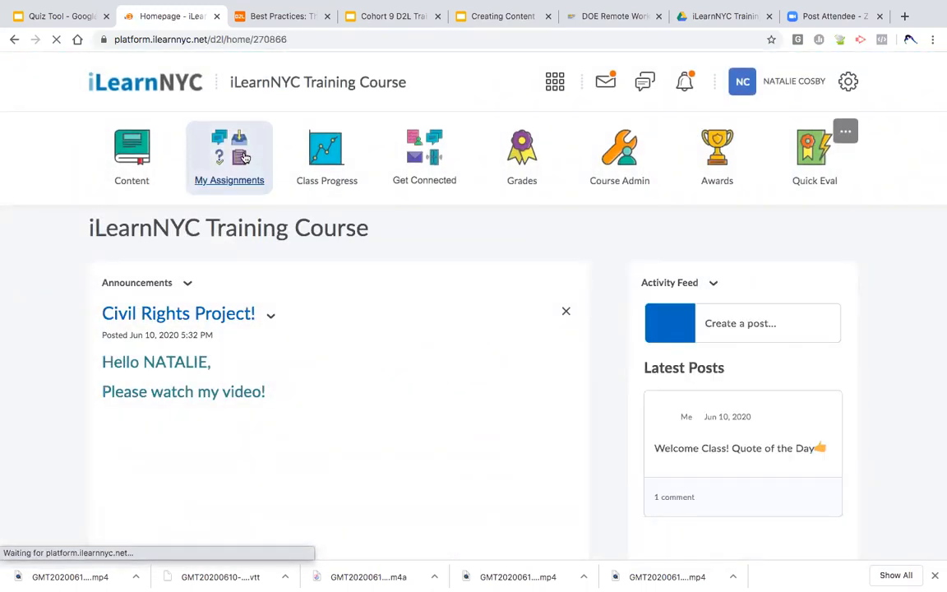
scroll(238, 156, "down", 3)
scroll(243, 156, "down", 1)
scroll(273, 491, "down", 2)
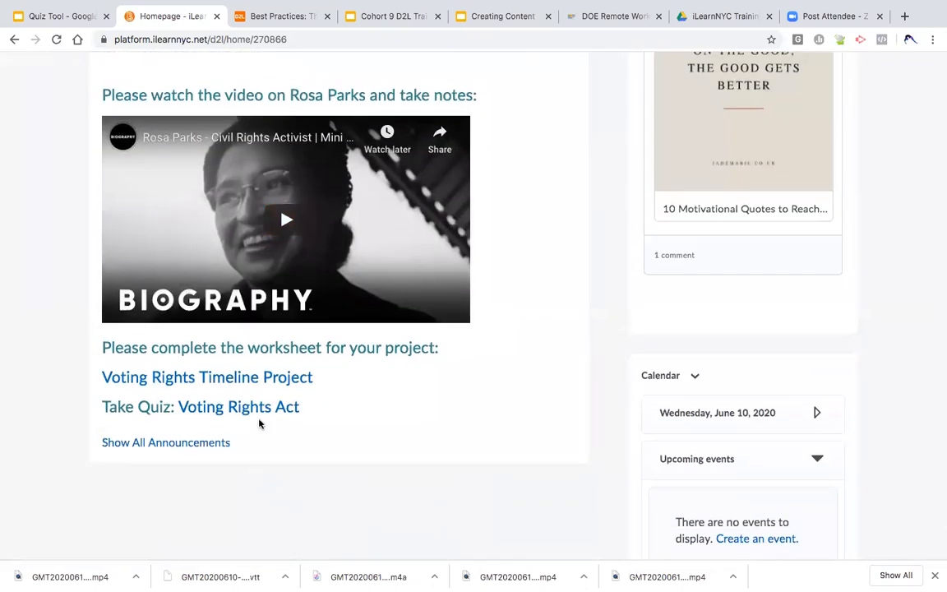
scroll(259, 423, "up", 10)
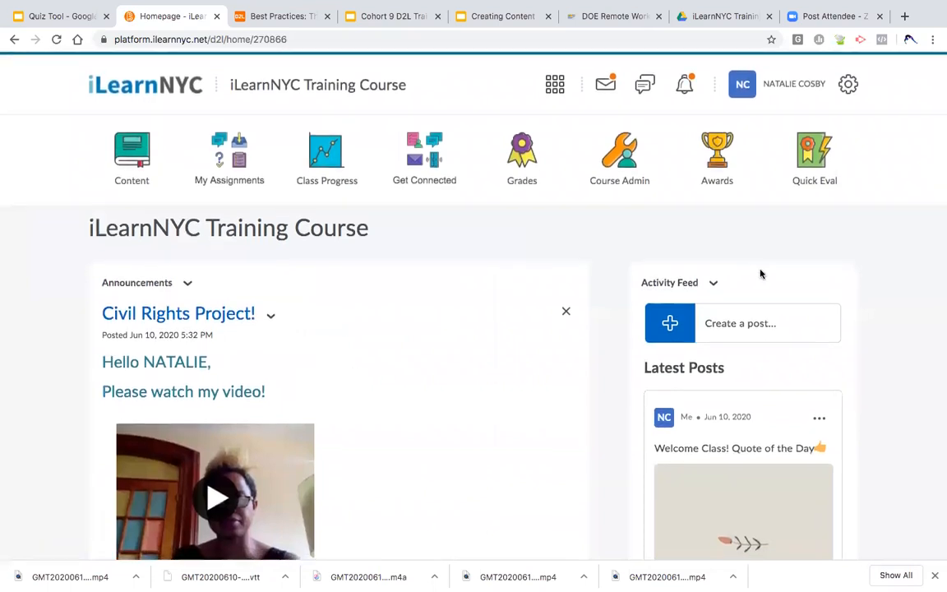